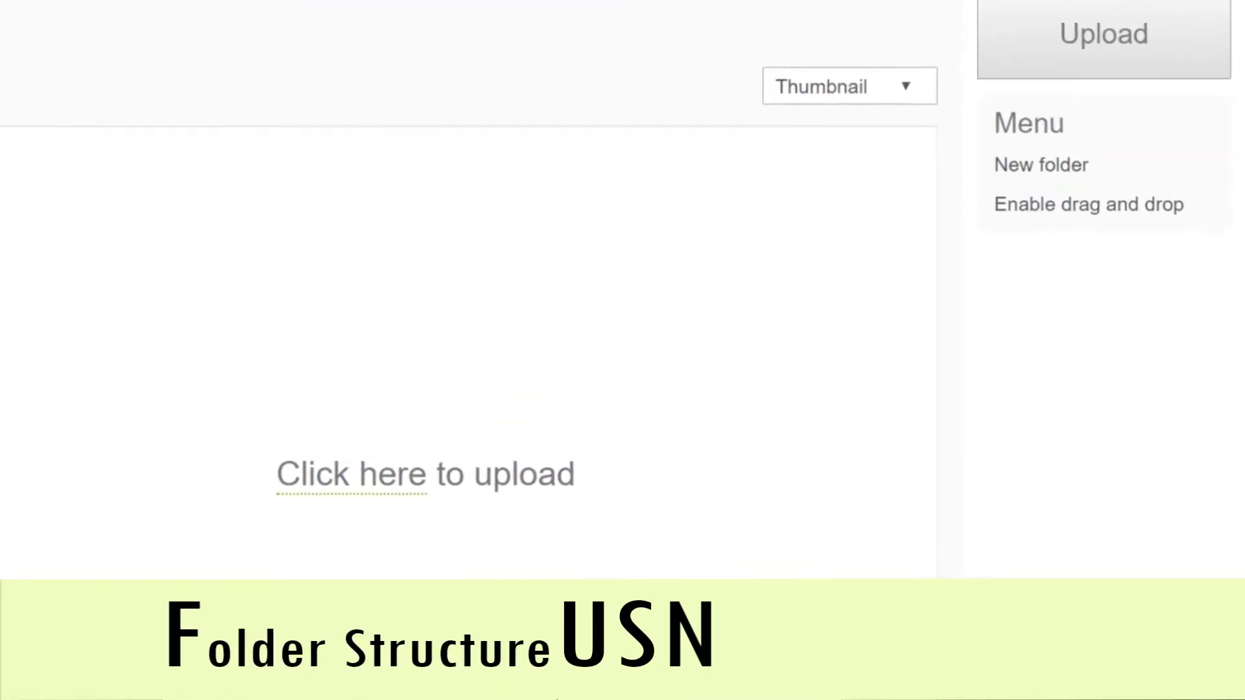
Create the All Customers folder and open it to hold the Customer 1–3 subfolders.
click(1024, 166)
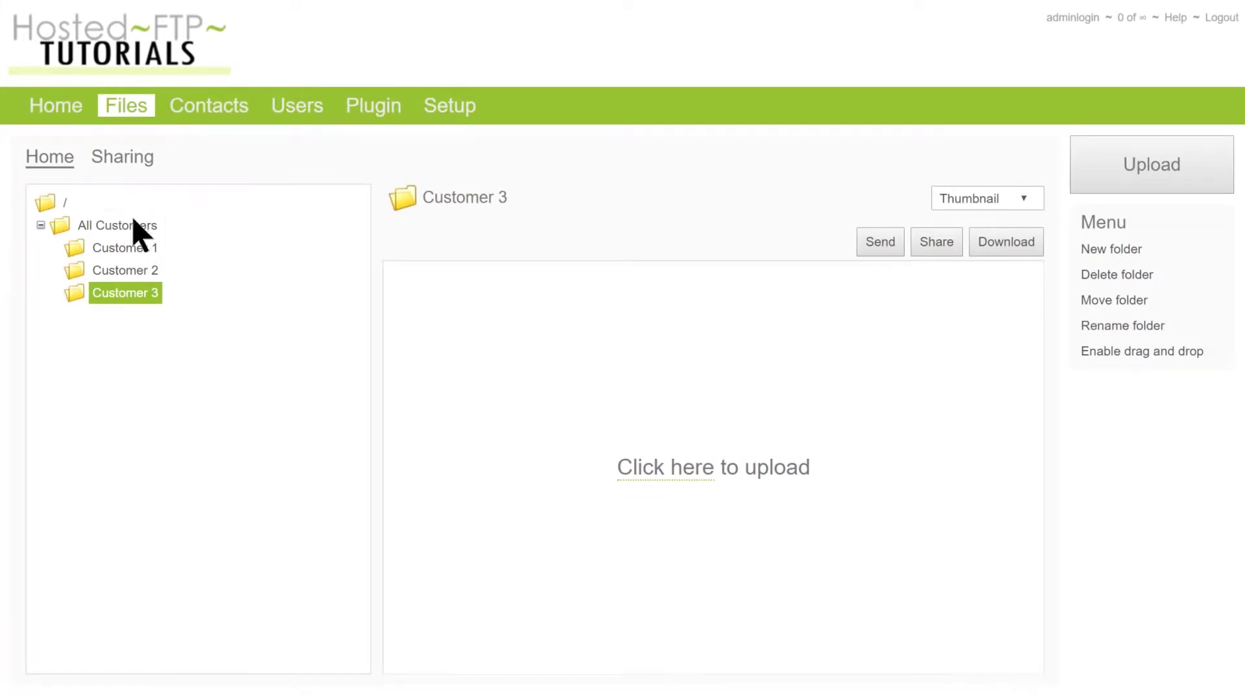
click(128, 224)
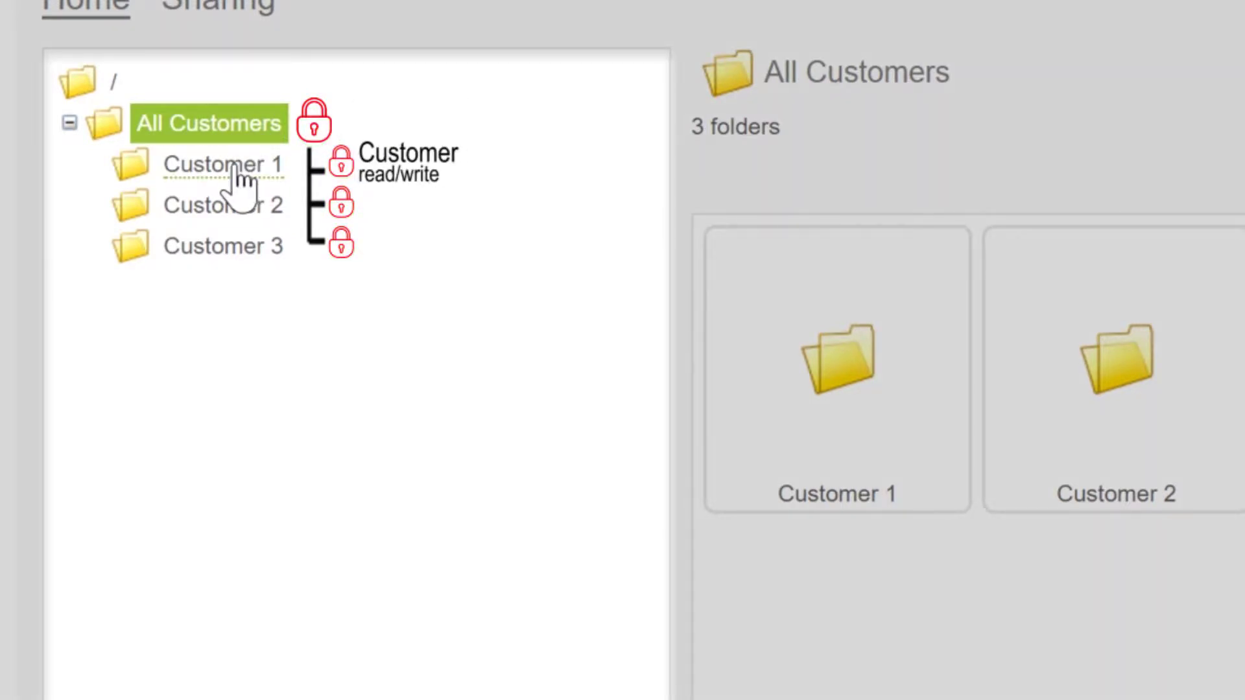
View the Customer 1 folder, then begin adding a new user under Users.
click(237, 168)
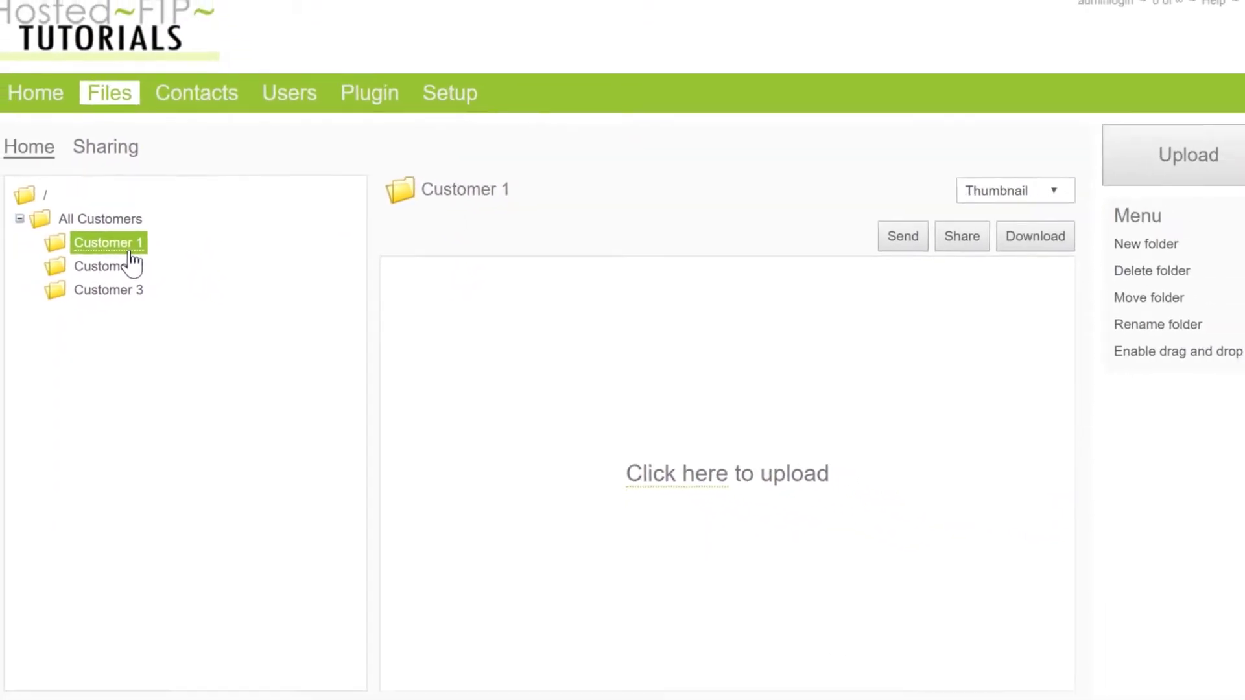
click(293, 109)
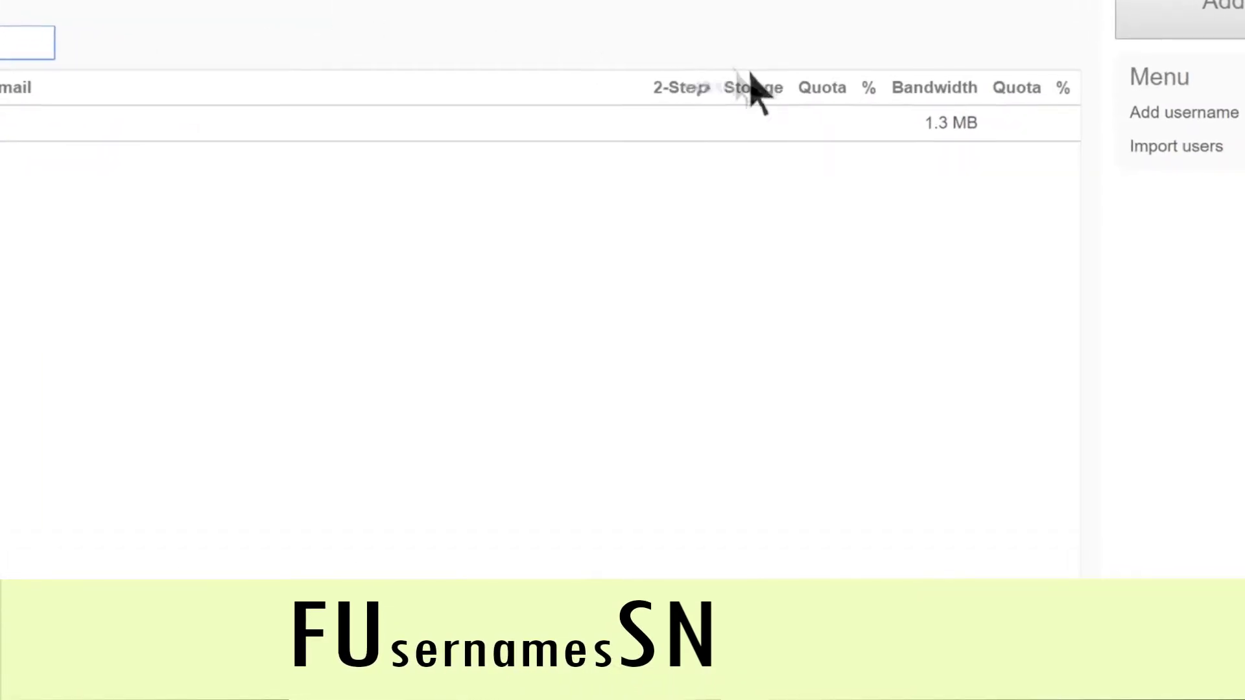
click(1119, 127)
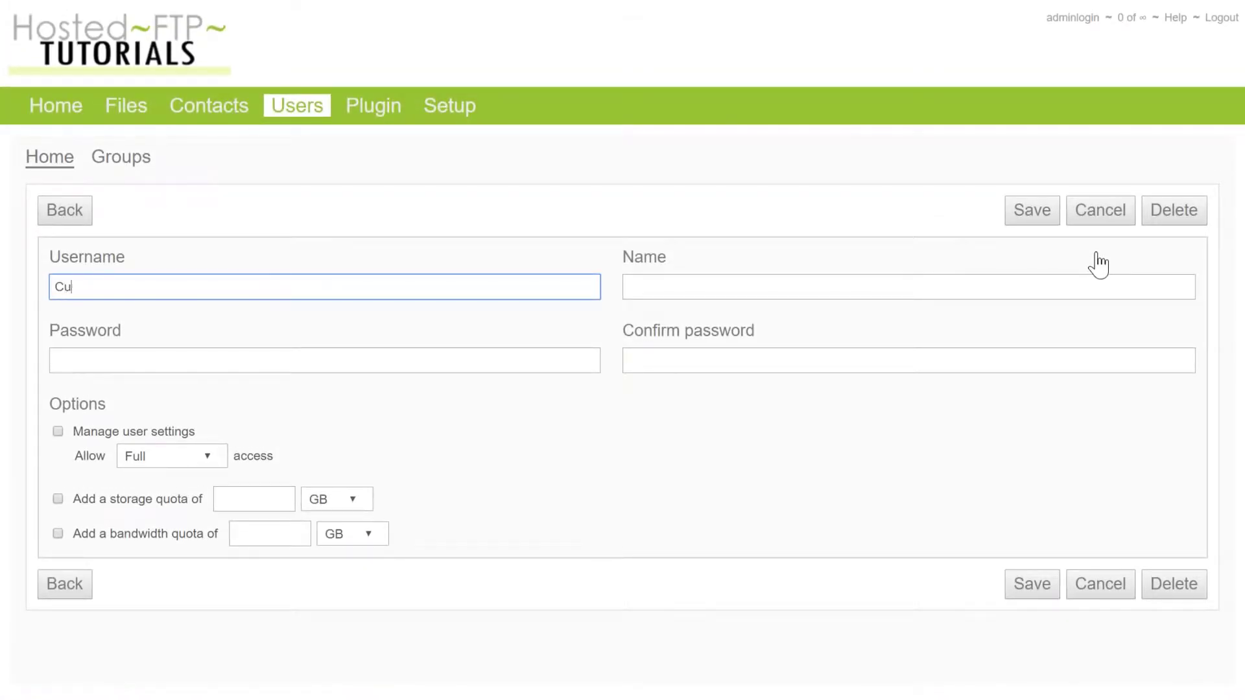
Enter username Customer_01, name 'click on files tab to transfer files in', password, and Full access to user settings.
text(Custom)
text(er)
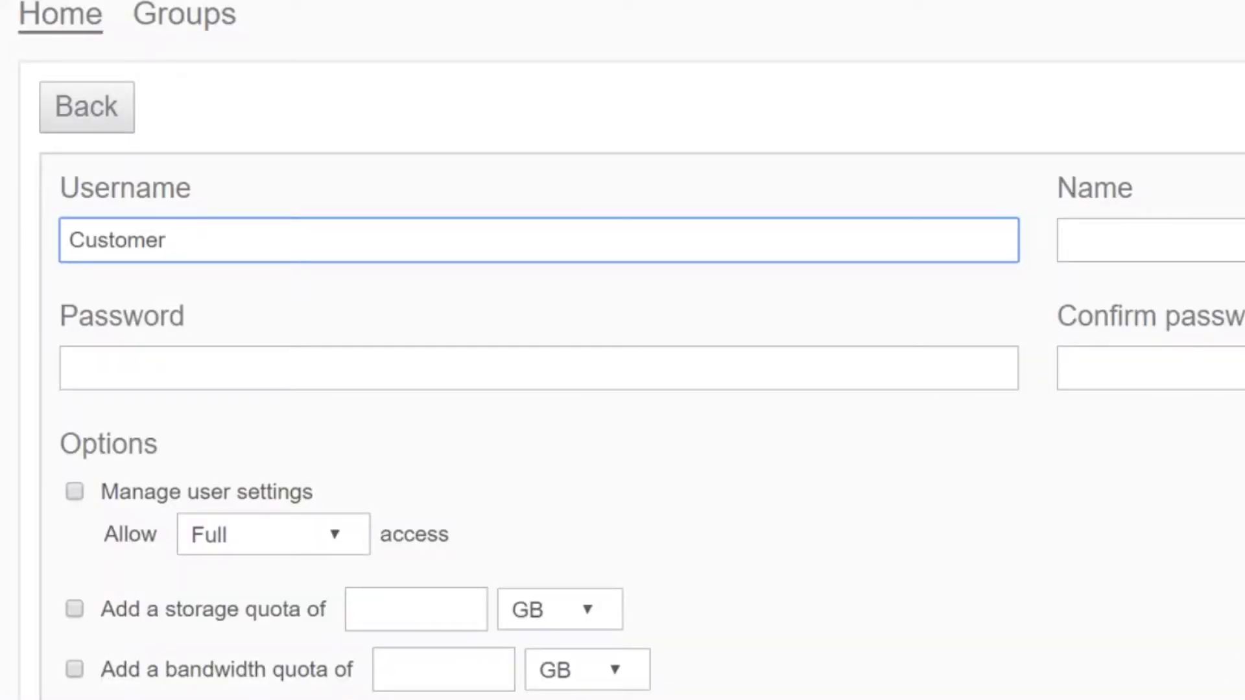
key(Tab)
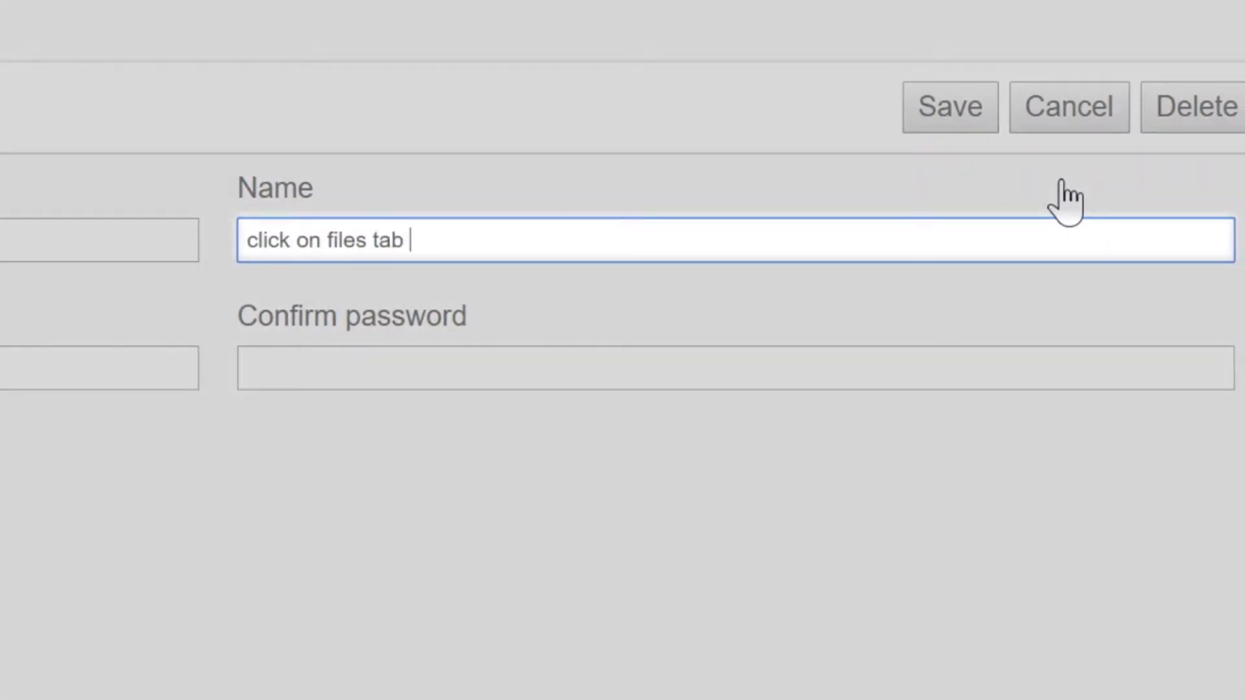
text(click on files tab to transfer files in default folder)
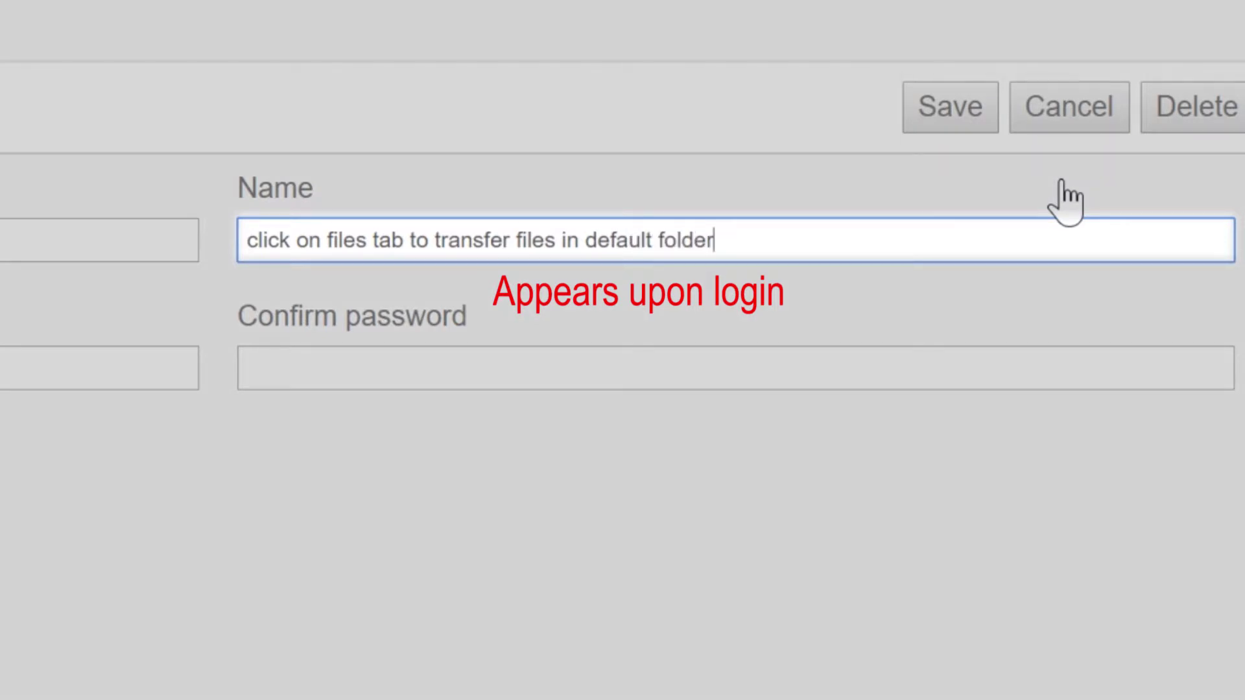
key(Tab)
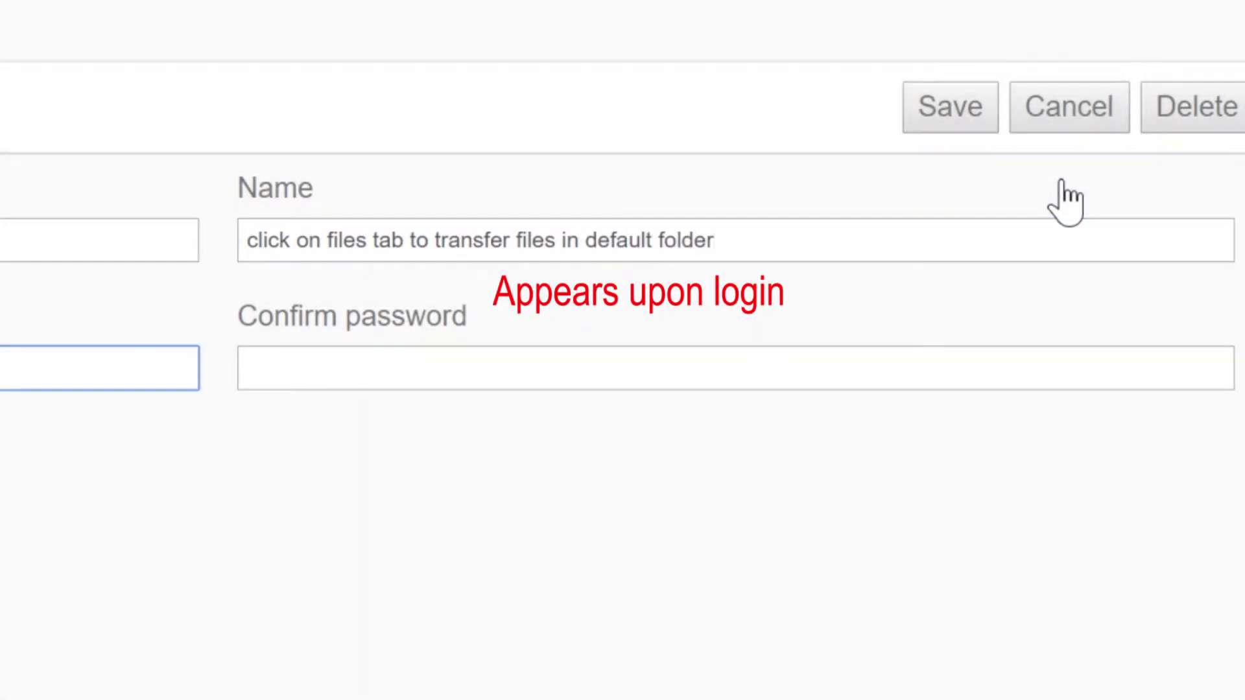
key(Tab)
text(••••••)
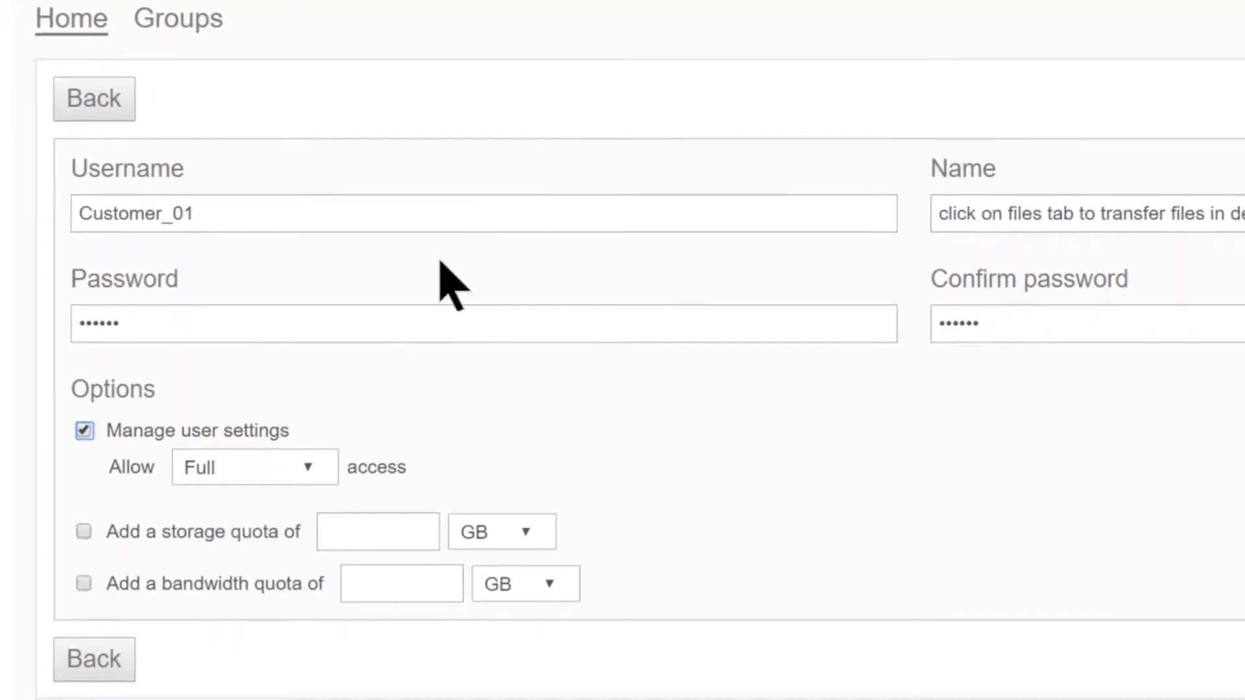
click(299, 464)
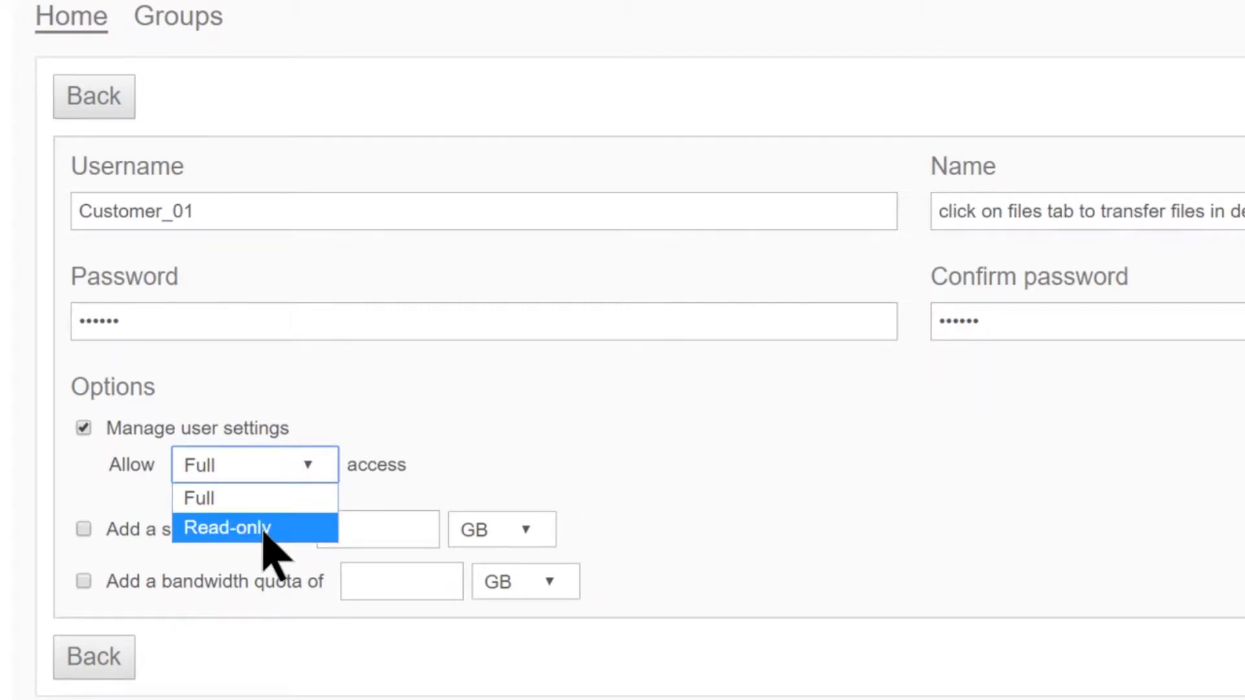
click(235, 508)
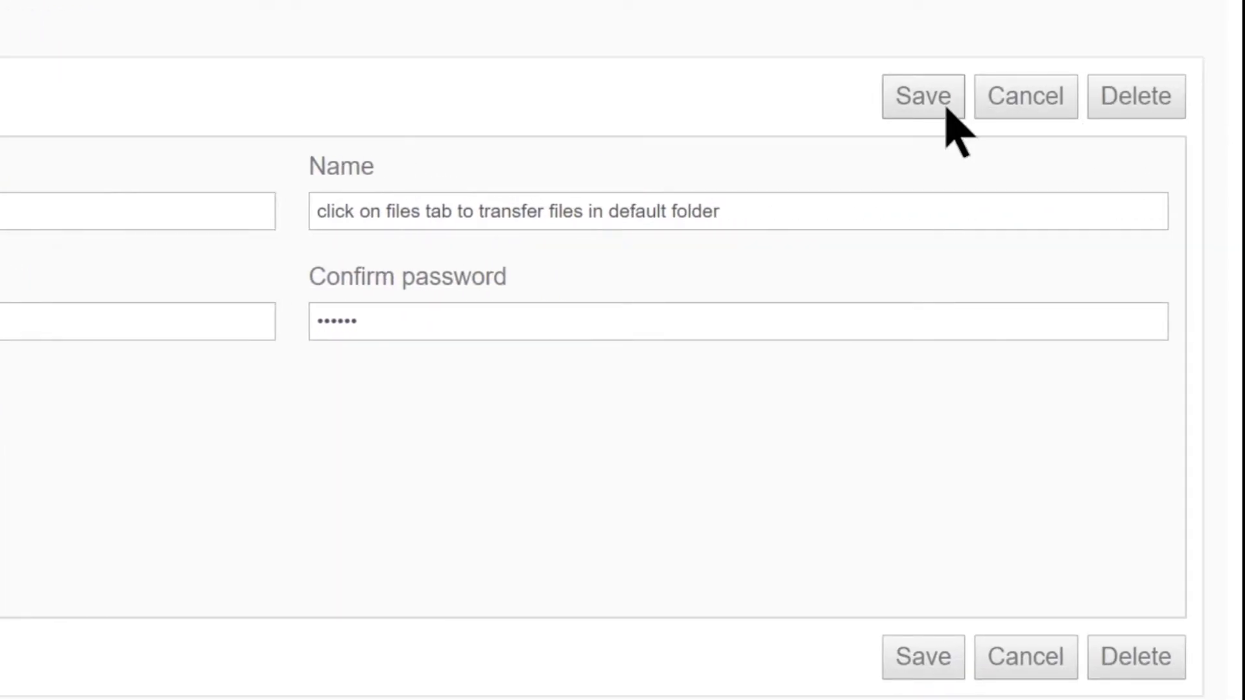
Save the Customer_01 user, then cancel adding an email address so it stays unset.
click(947, 109)
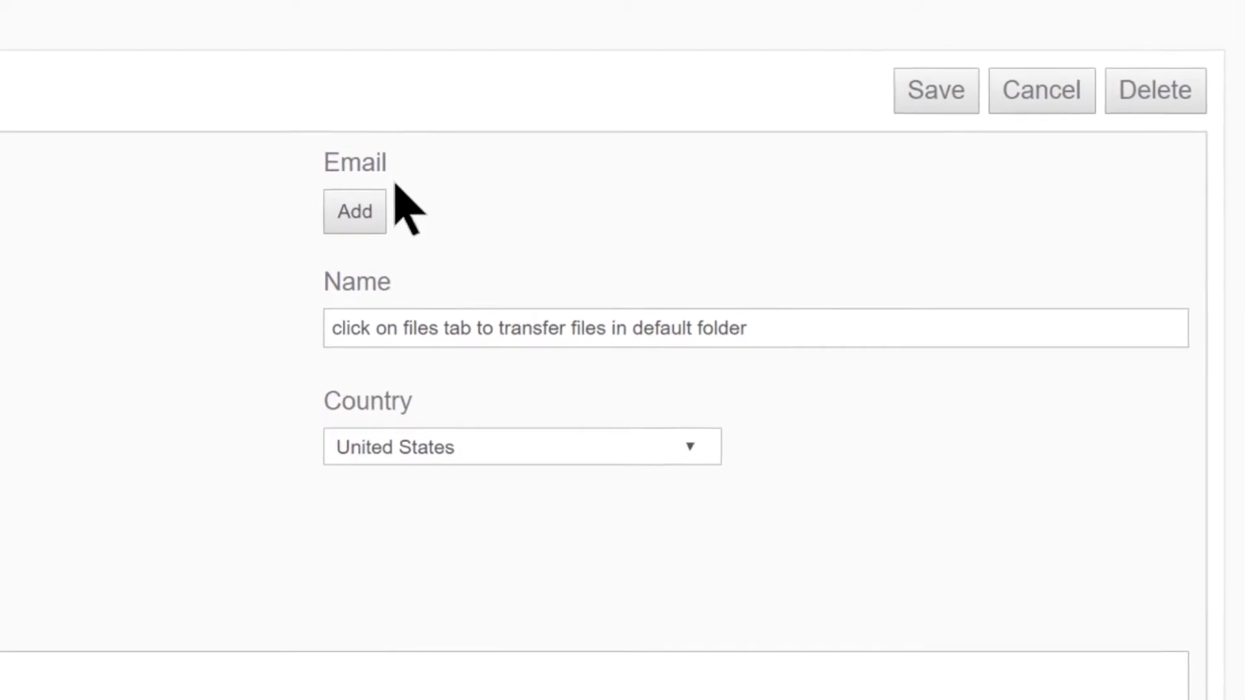
click(350, 209)
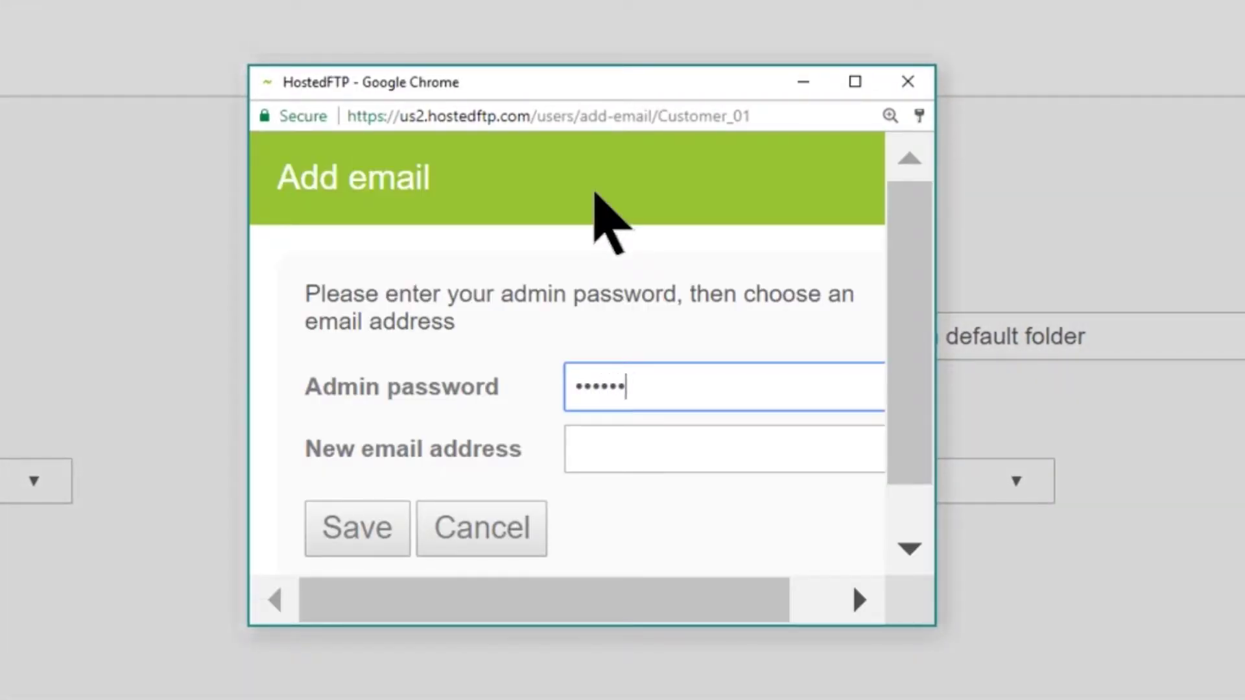
key(Tab)
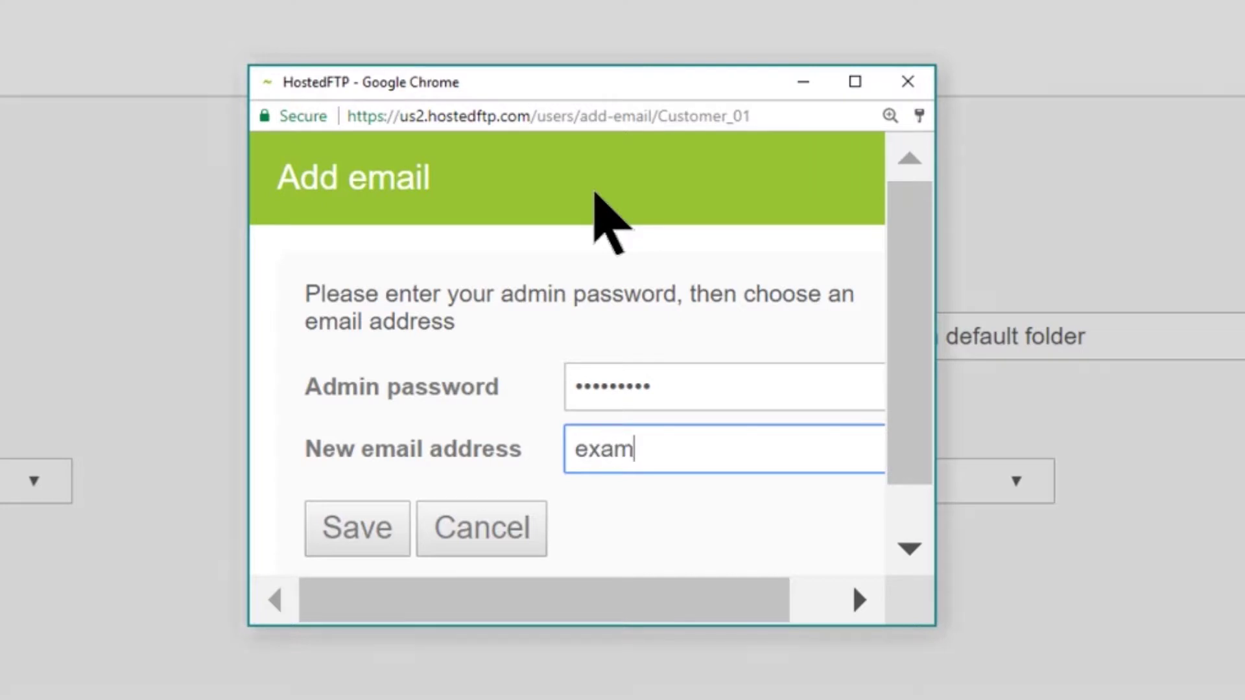
text(example@hostedftp.com)
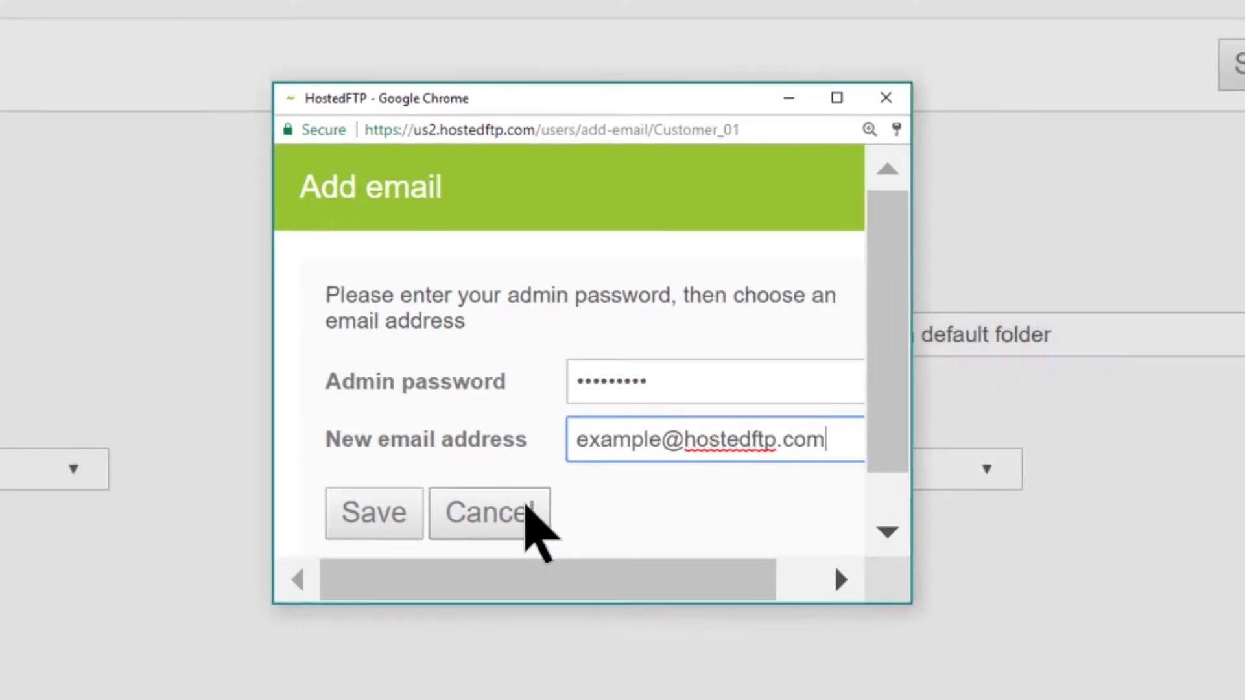
click(512, 515)
Make Customer 1 the user's default FTP folder, enable Force FTPS/SFTP, and save.
scroll(526, 449, down, 5)
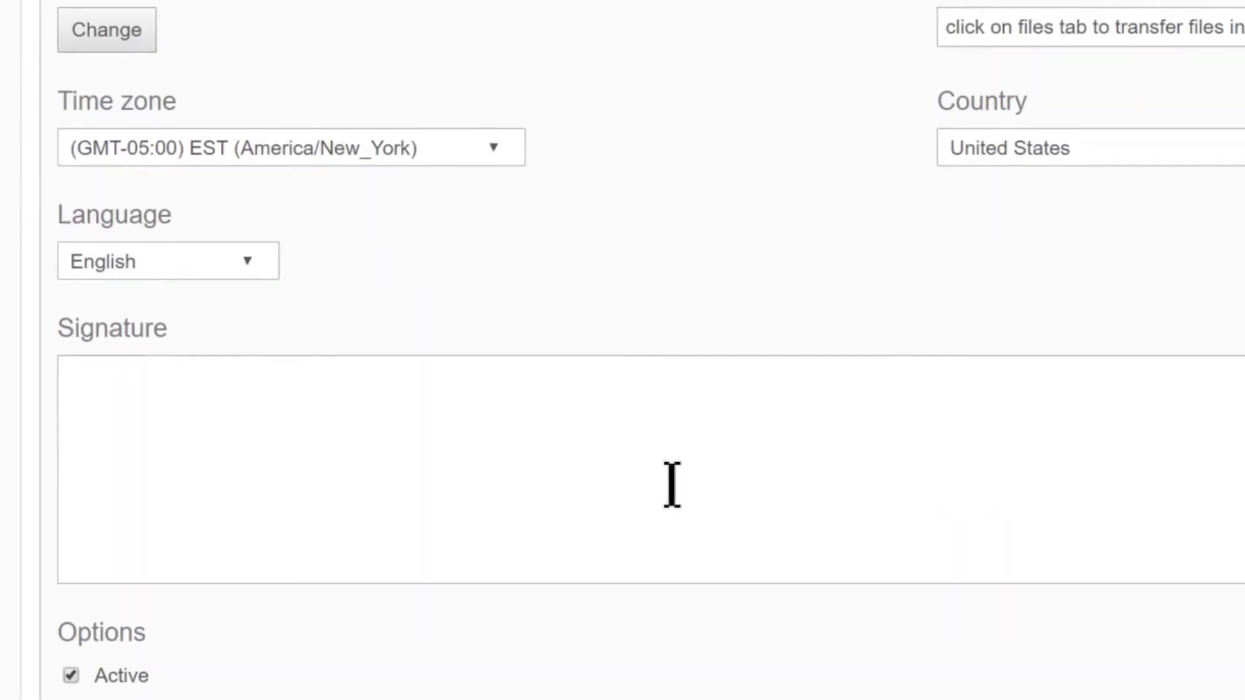
scroll(626, 487, down, 3)
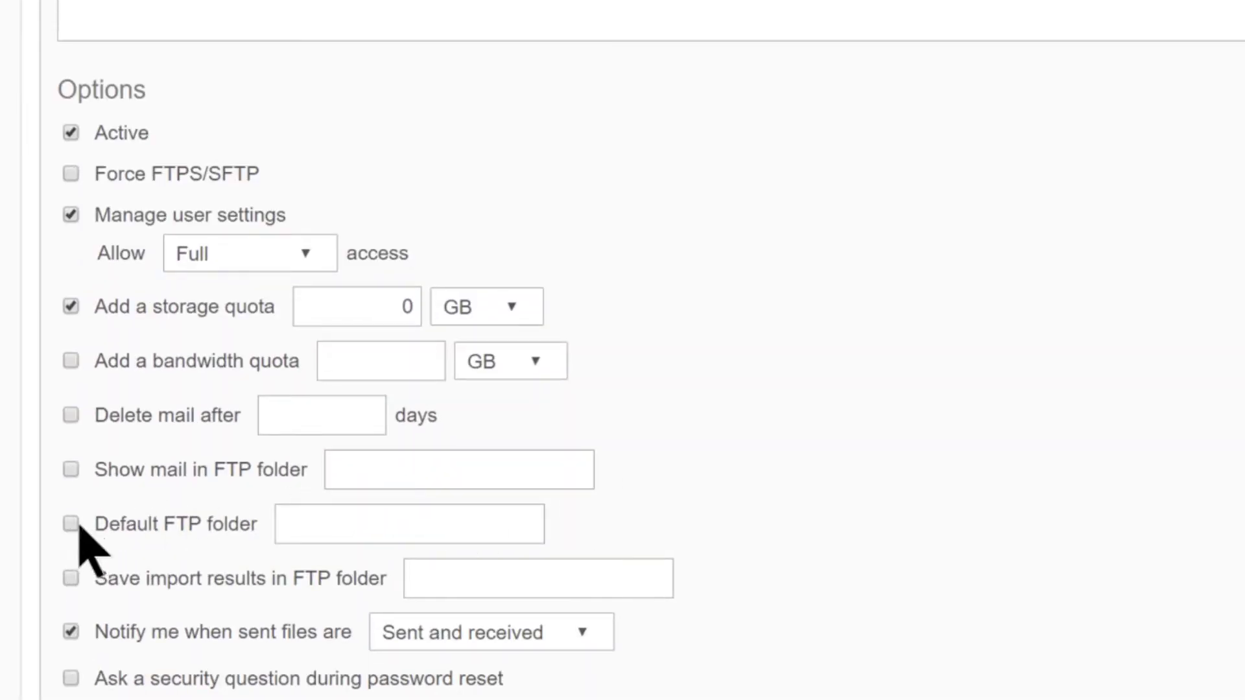
click(310, 522)
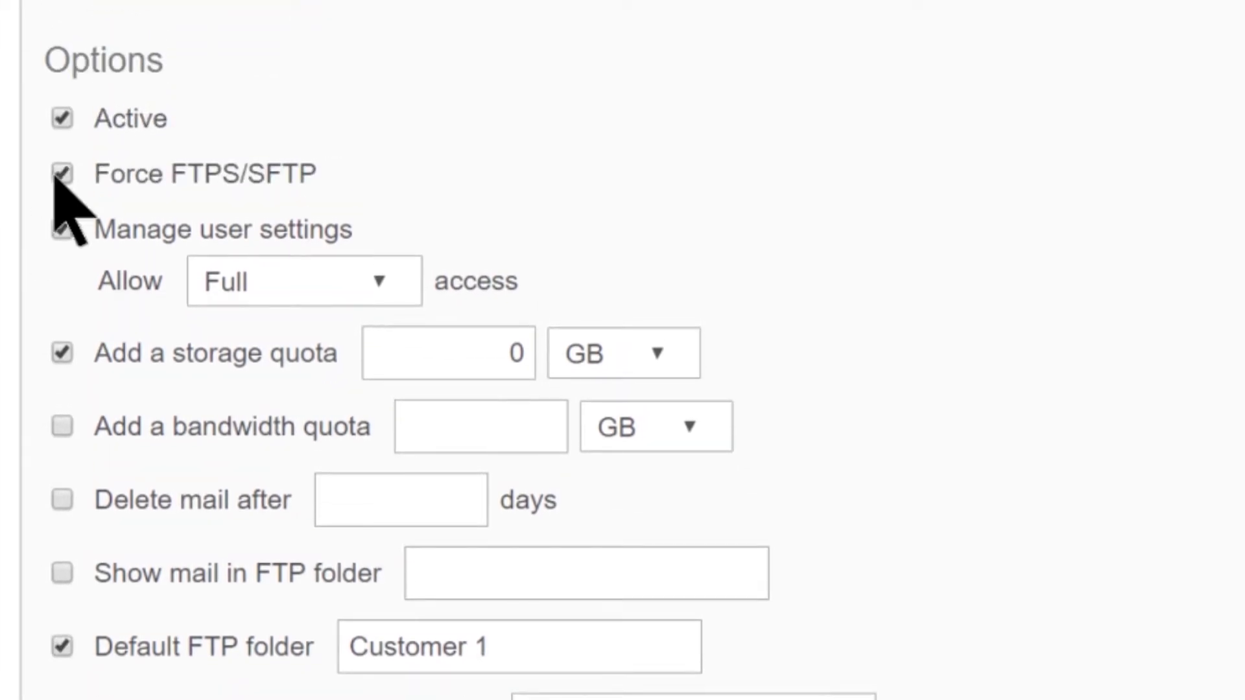
scroll(806, 314, up, 10)
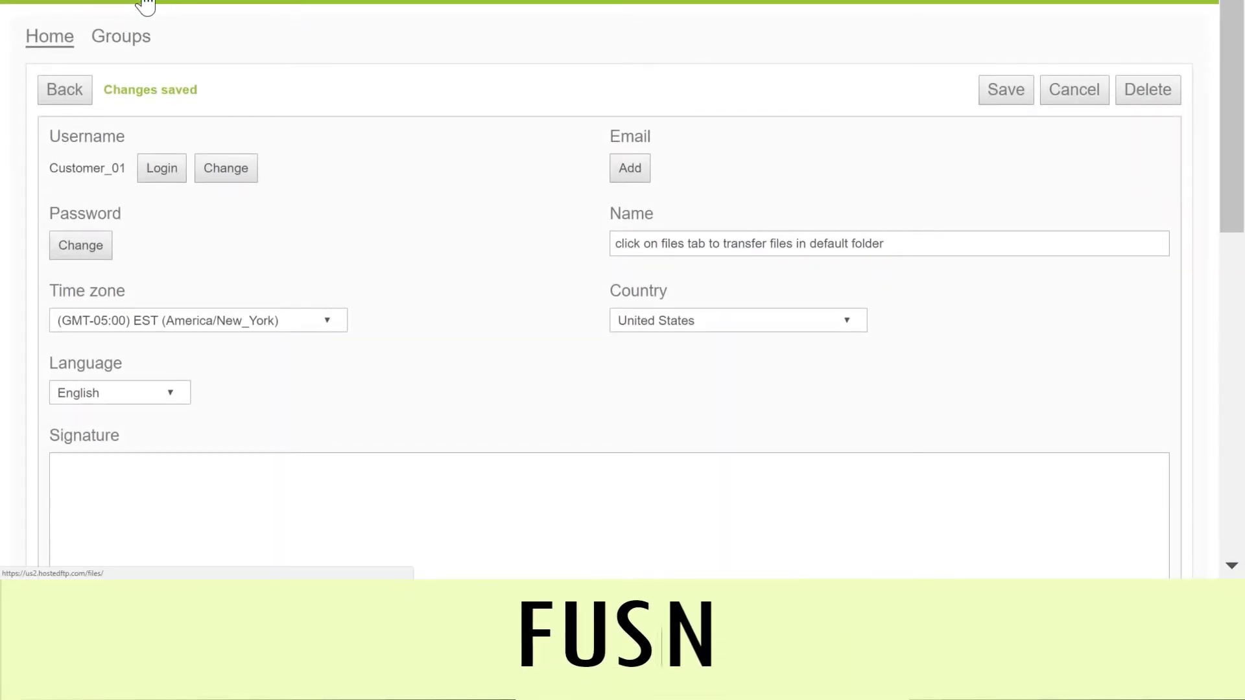
Select Customer 1 in Files, share it, and bring up the Add contacts window.
click(144, 5)
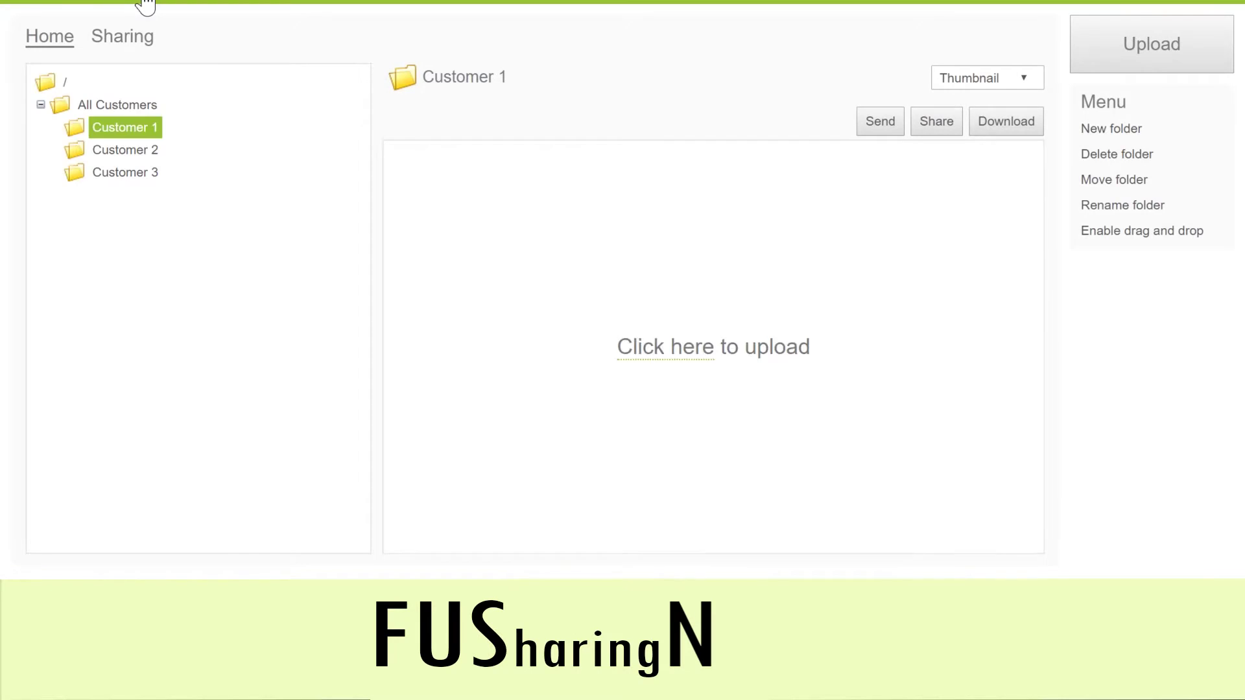
click(209, 183)
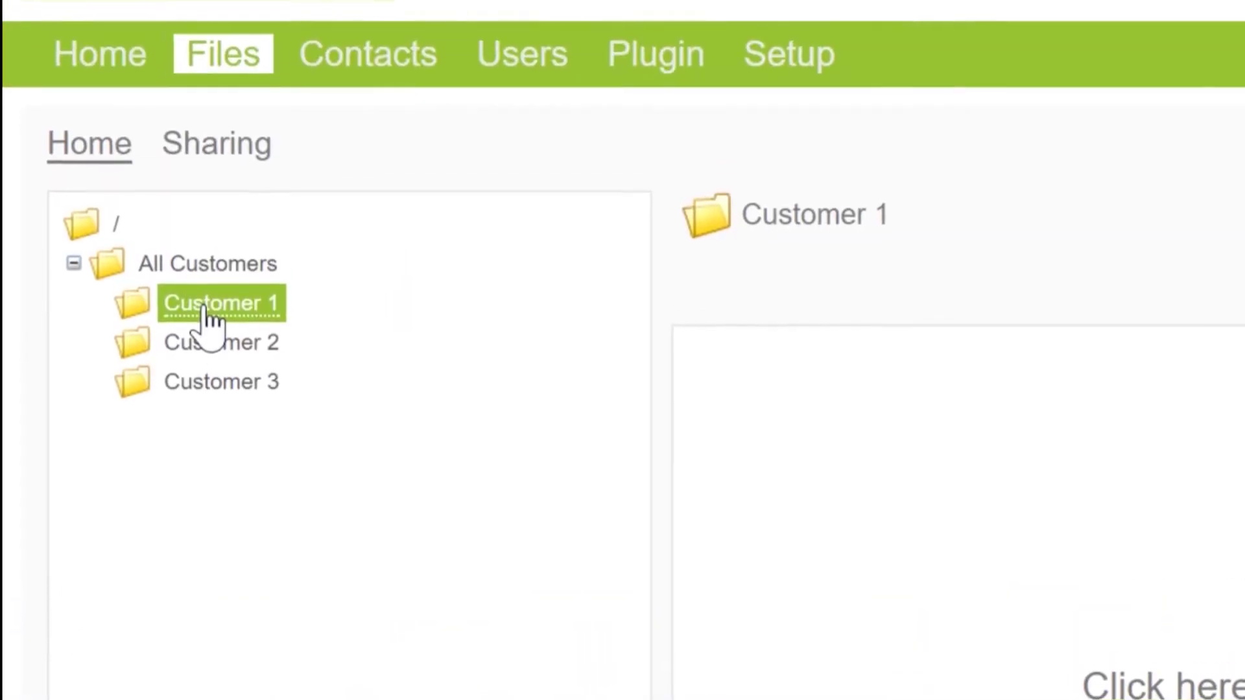
click(837, 327)
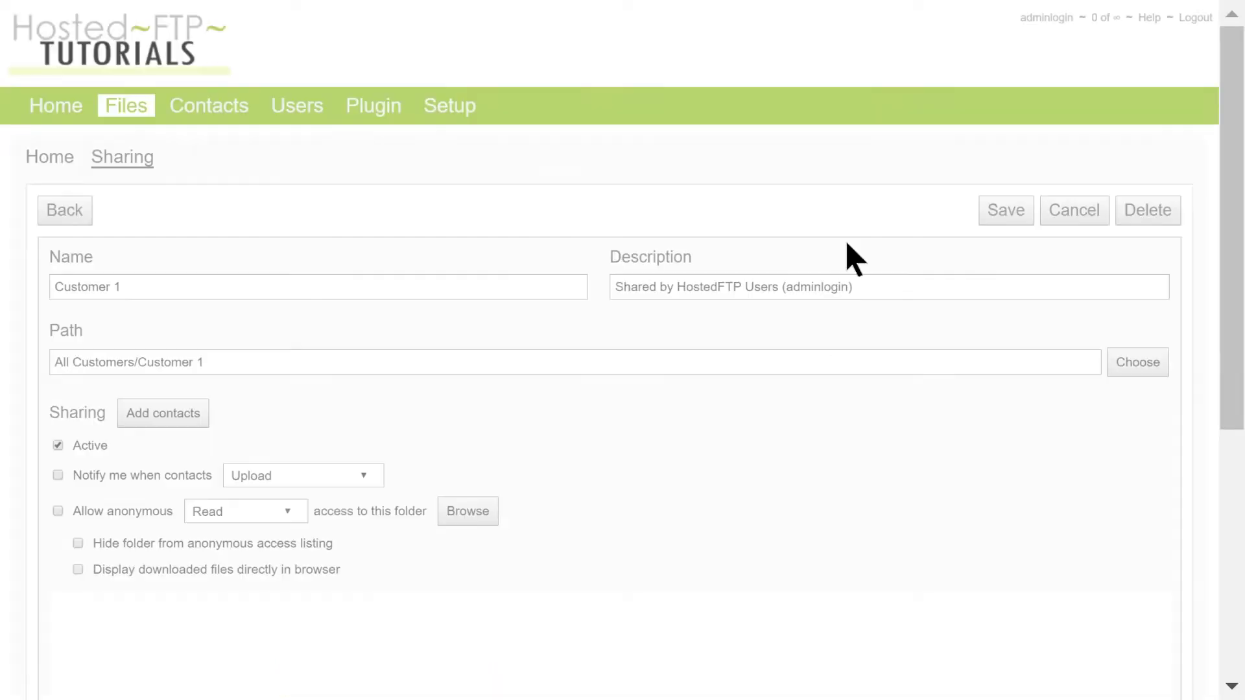
click(177, 413)
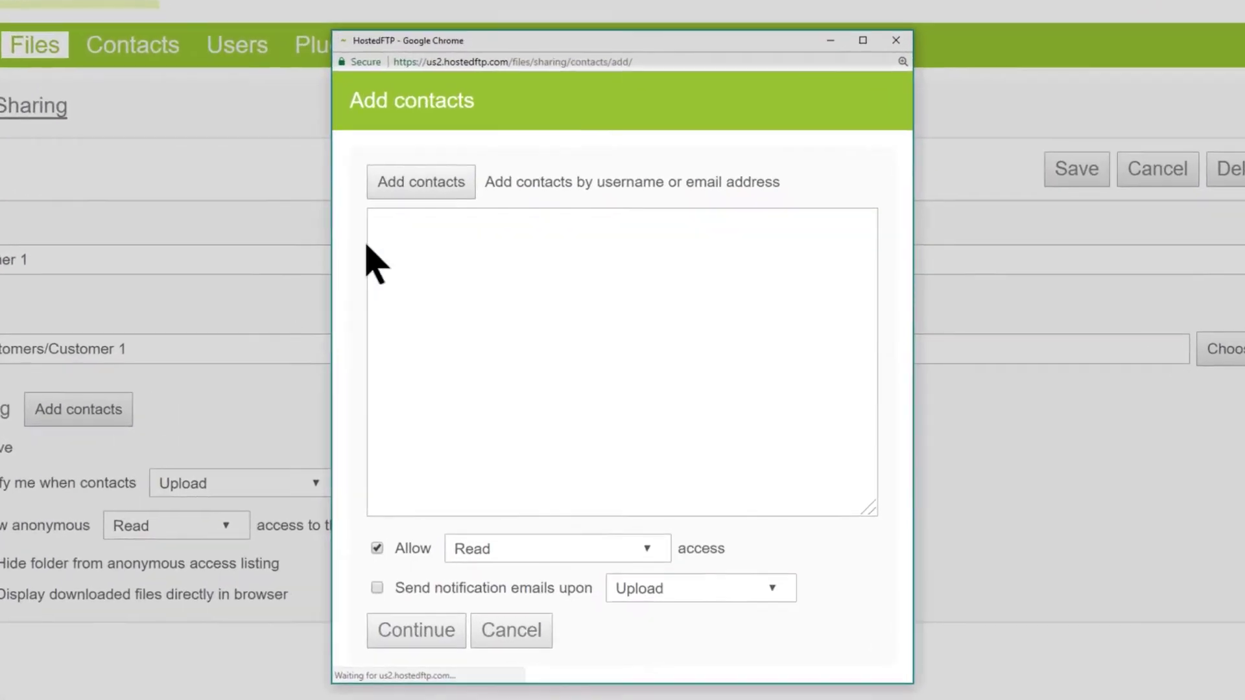
Choose Customer_01 as the contact for the Customer 1 share.
click(420, 182)
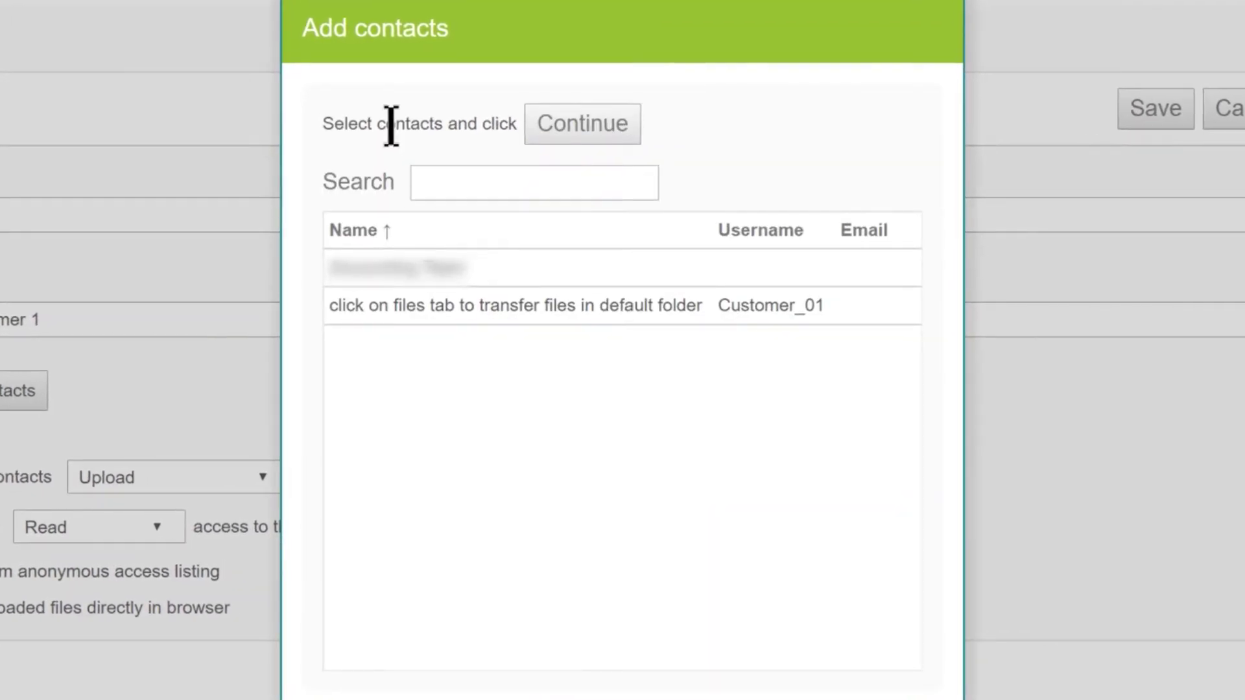
click(472, 328)
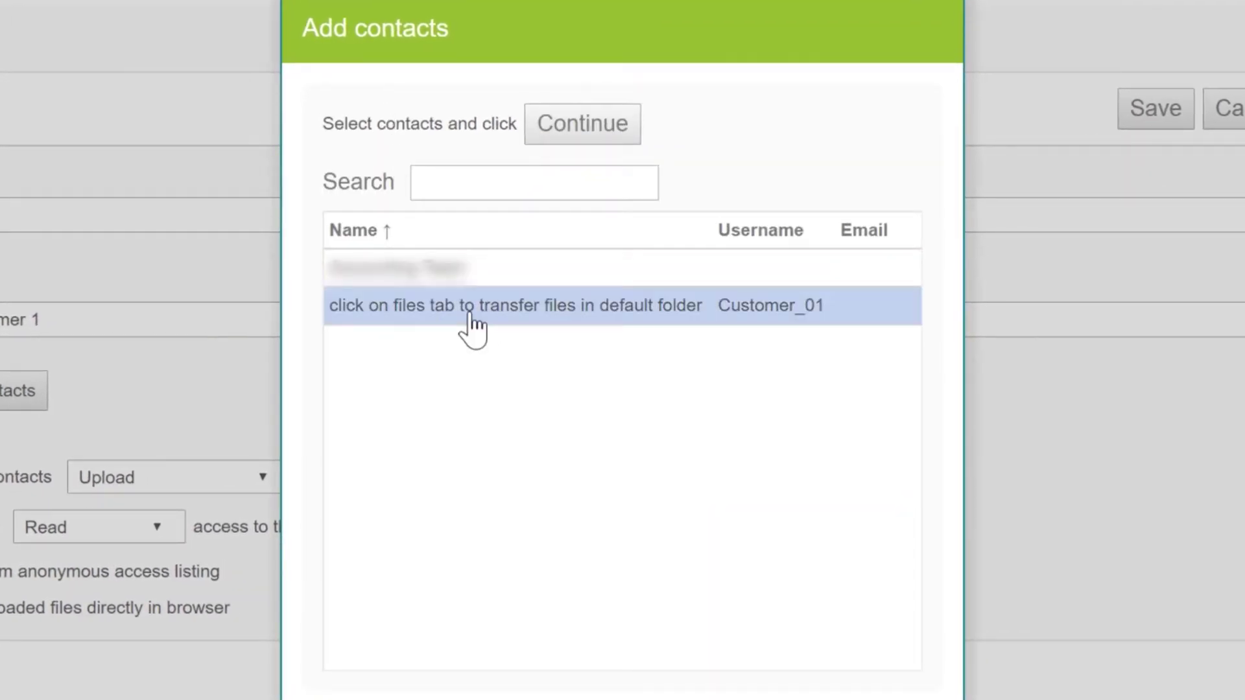
click(577, 130)
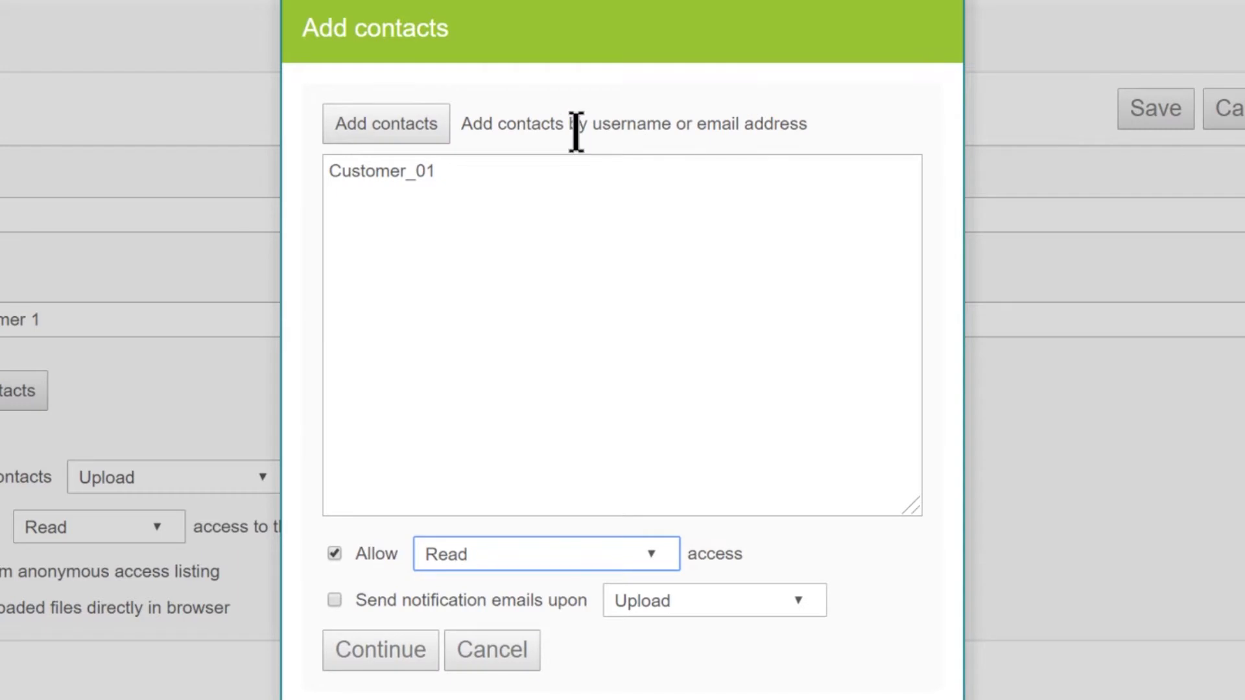
Give Customer_01 Read / Write / No Delete access with upload notification emails, and add it.
click(652, 554)
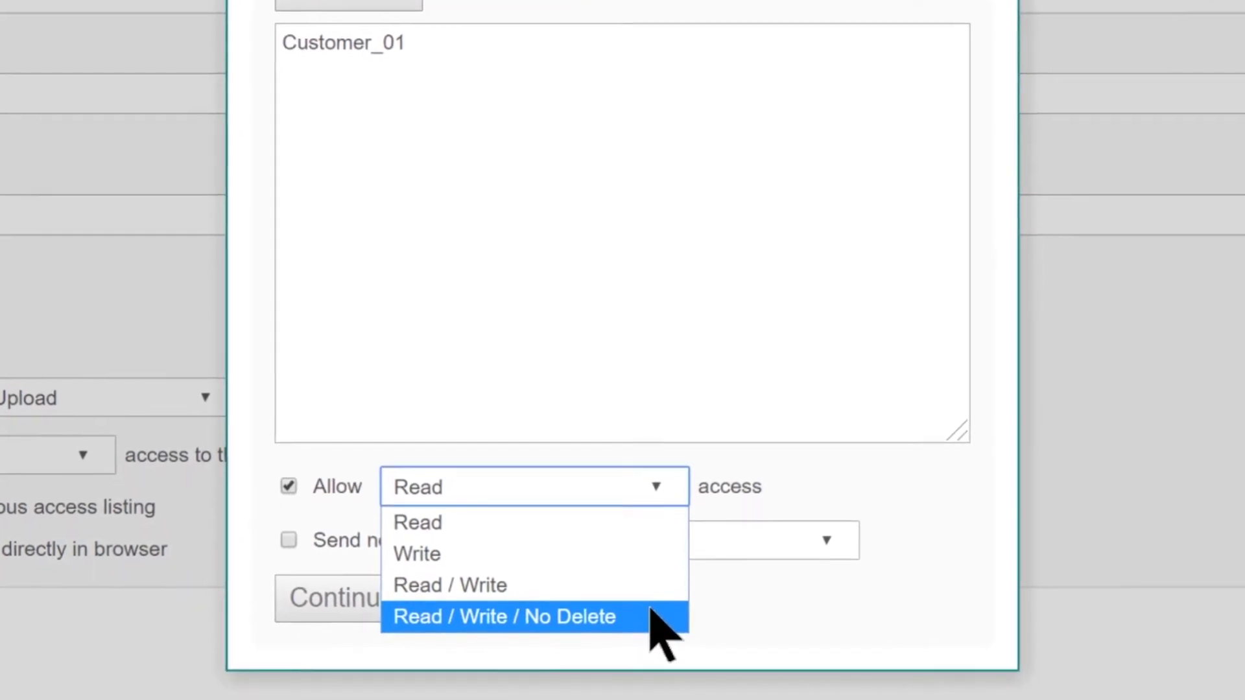
click(650, 613)
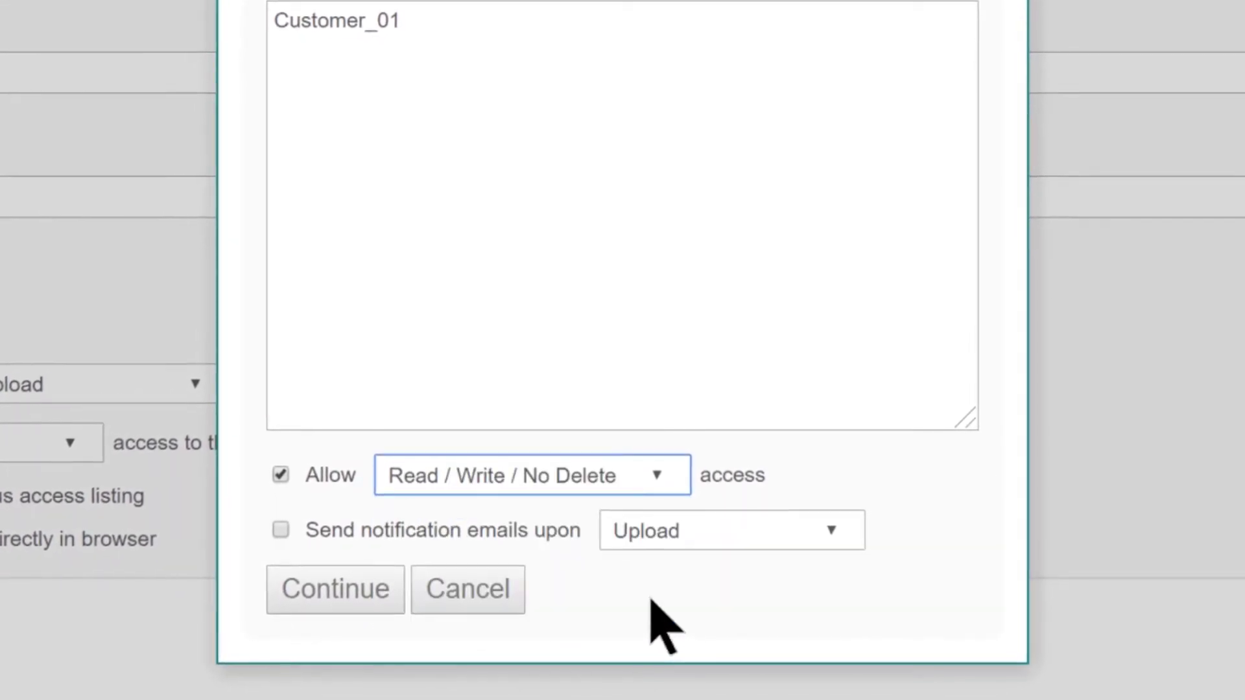
click(651, 612)
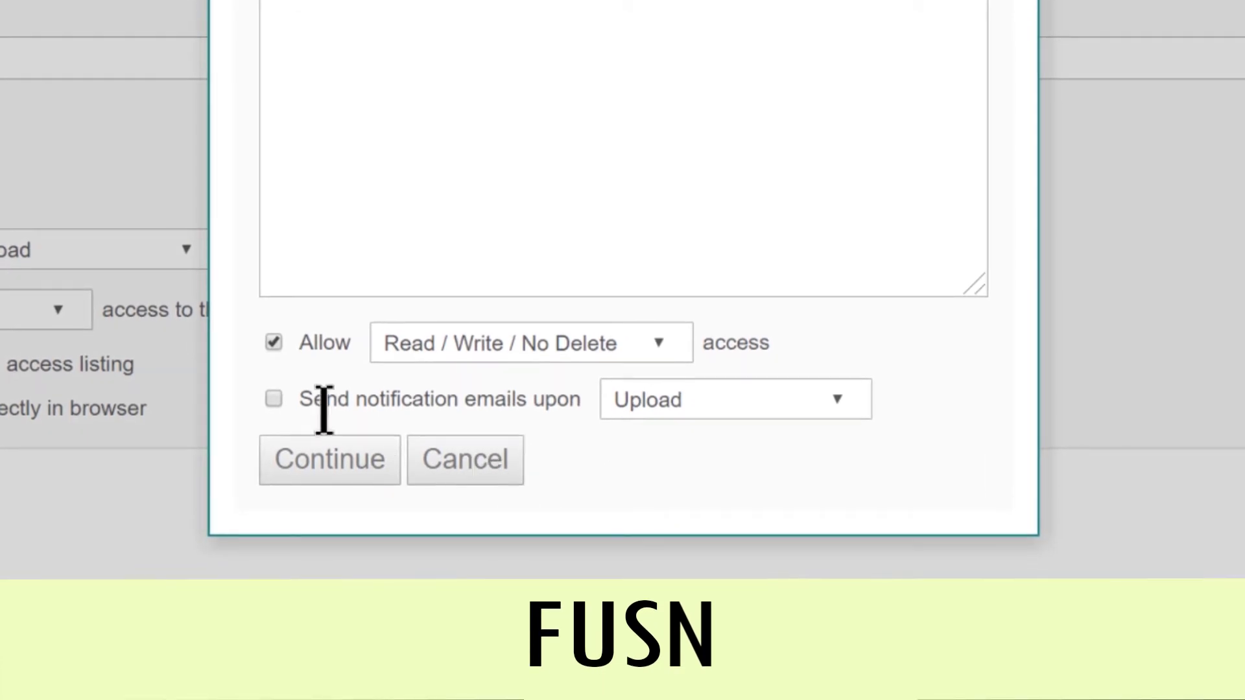
click(274, 399)
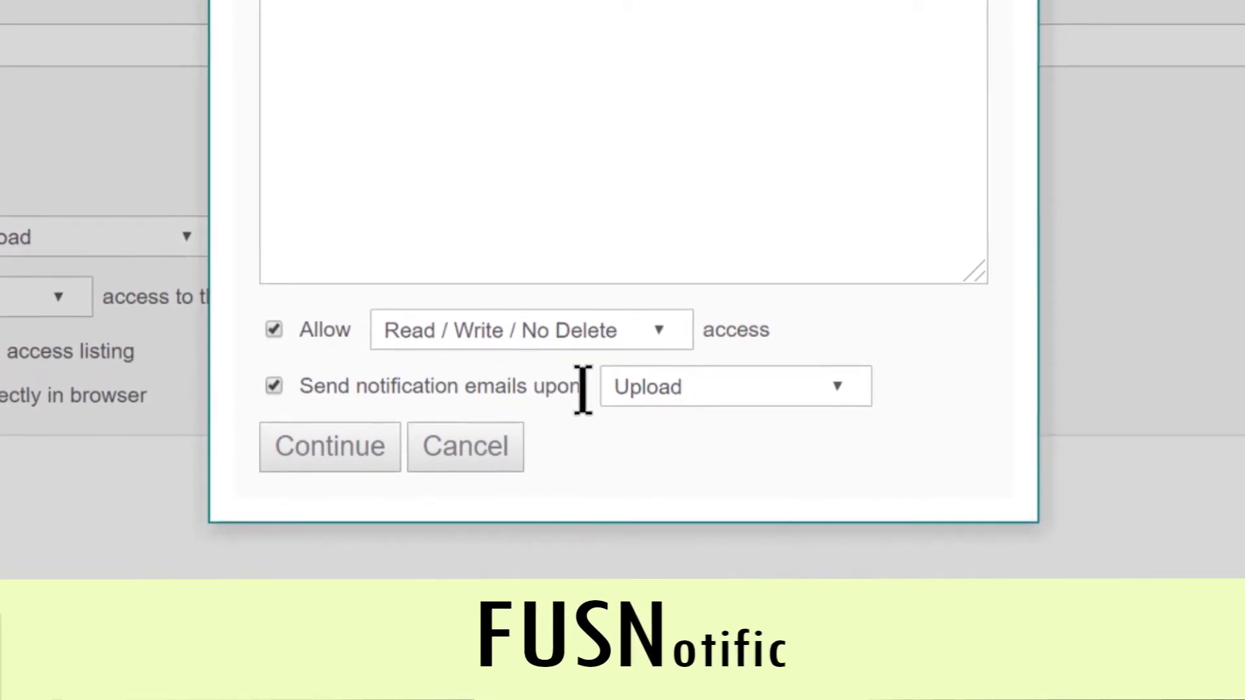
click(677, 391)
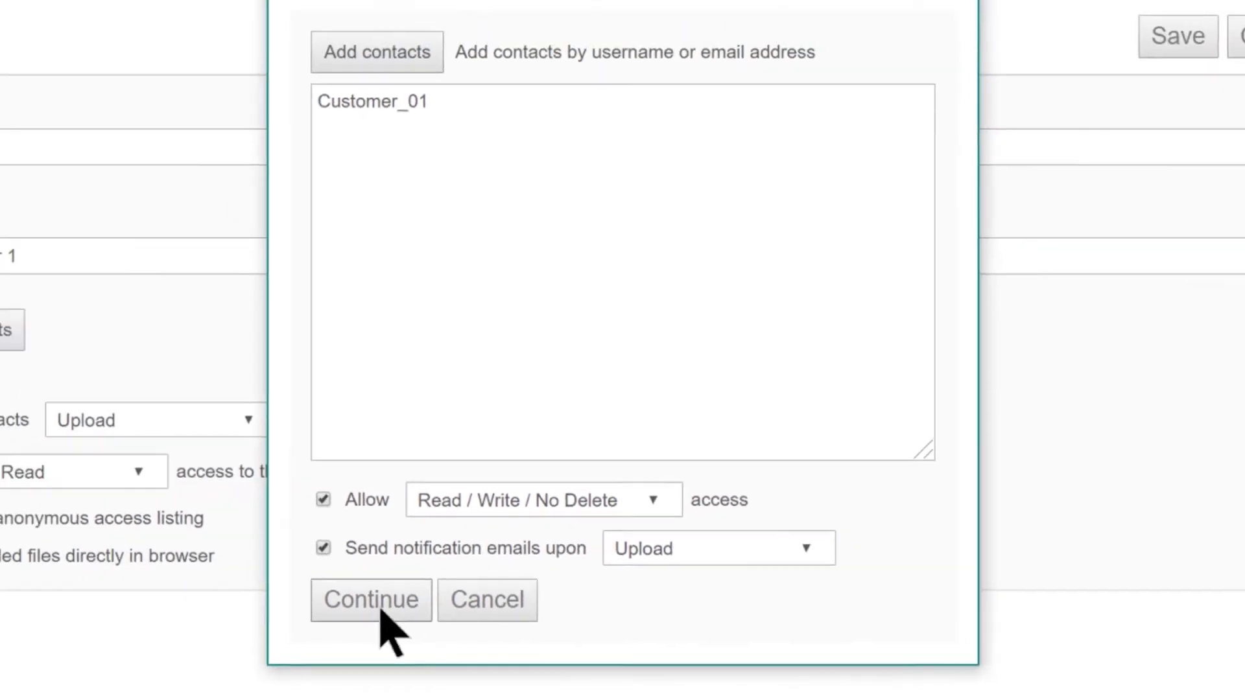
click(340, 587)
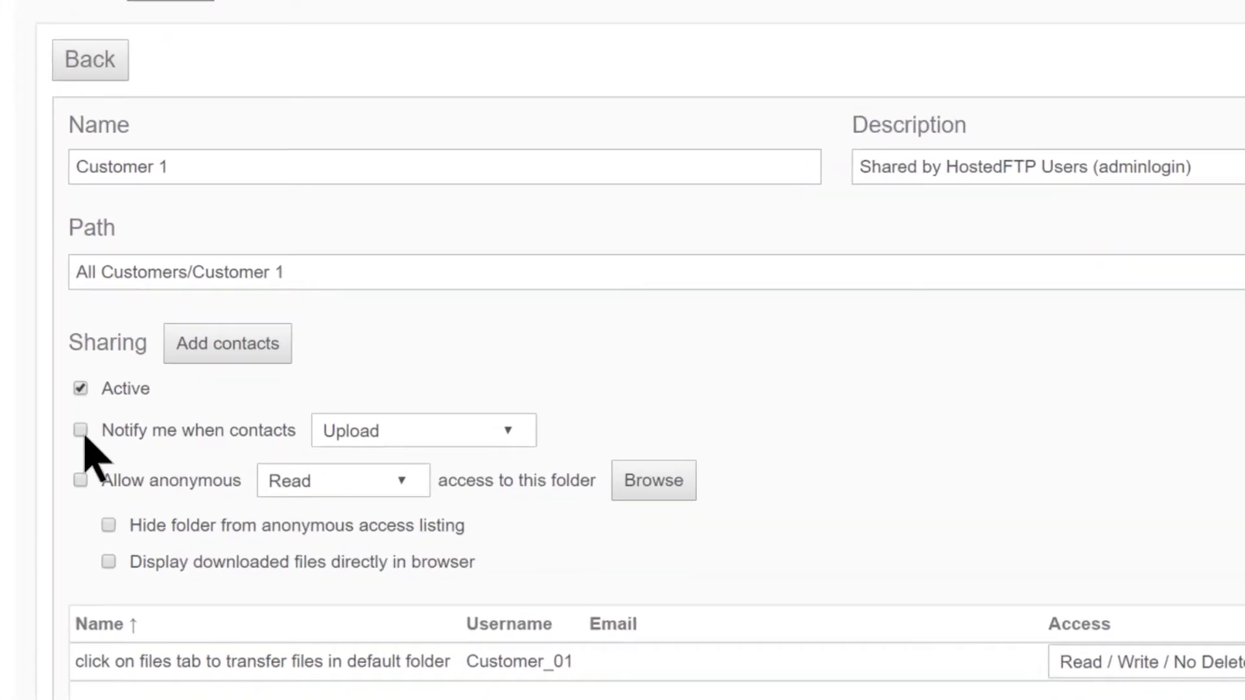
Turn on Download notifications for contacts, save the Customer 1 share, and return to Files.
click(81, 430)
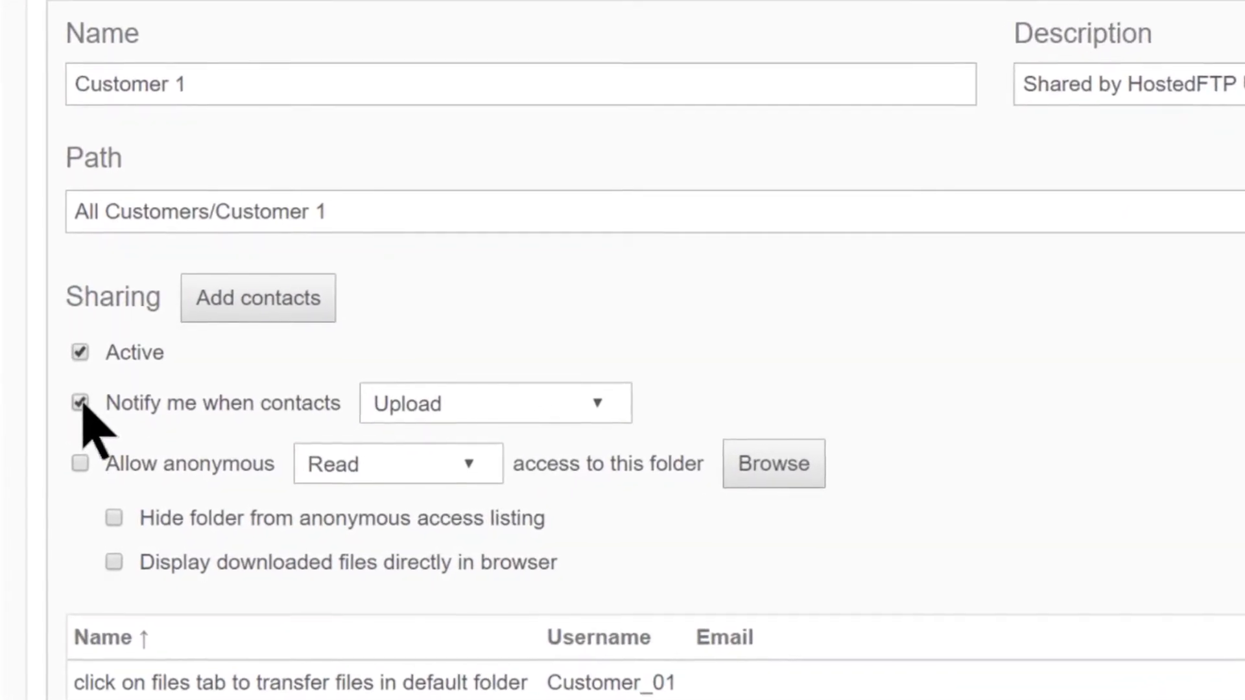
click(548, 412)
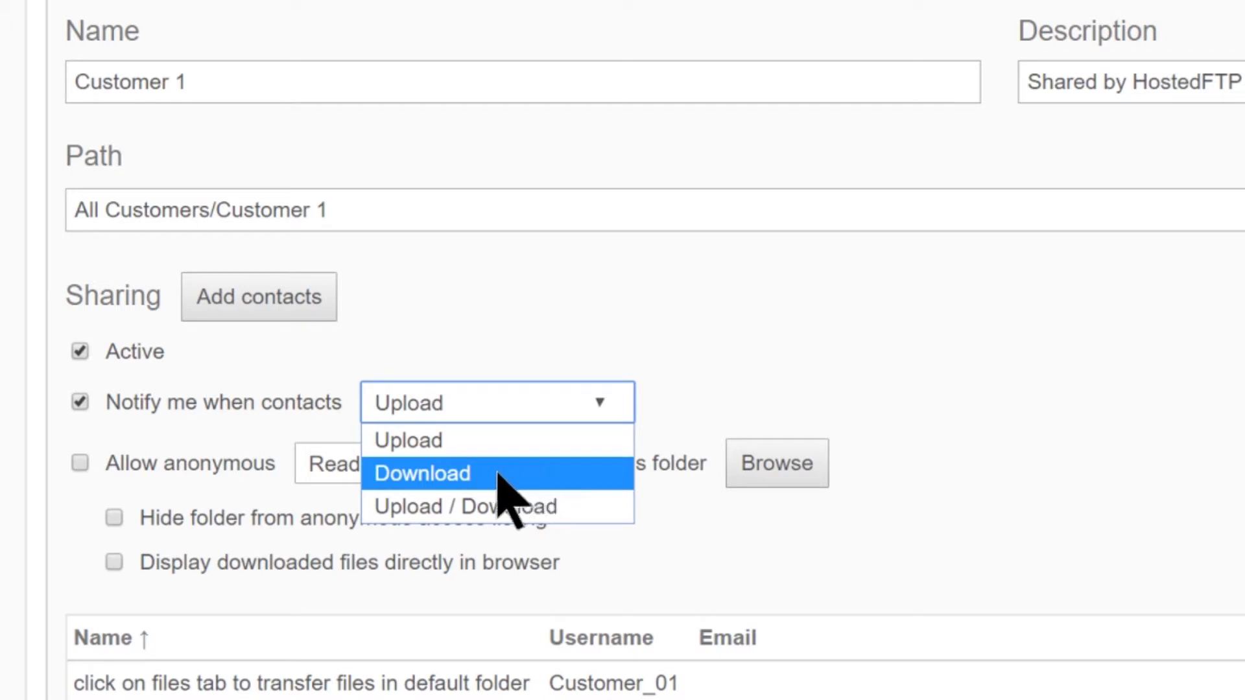
click(468, 476)
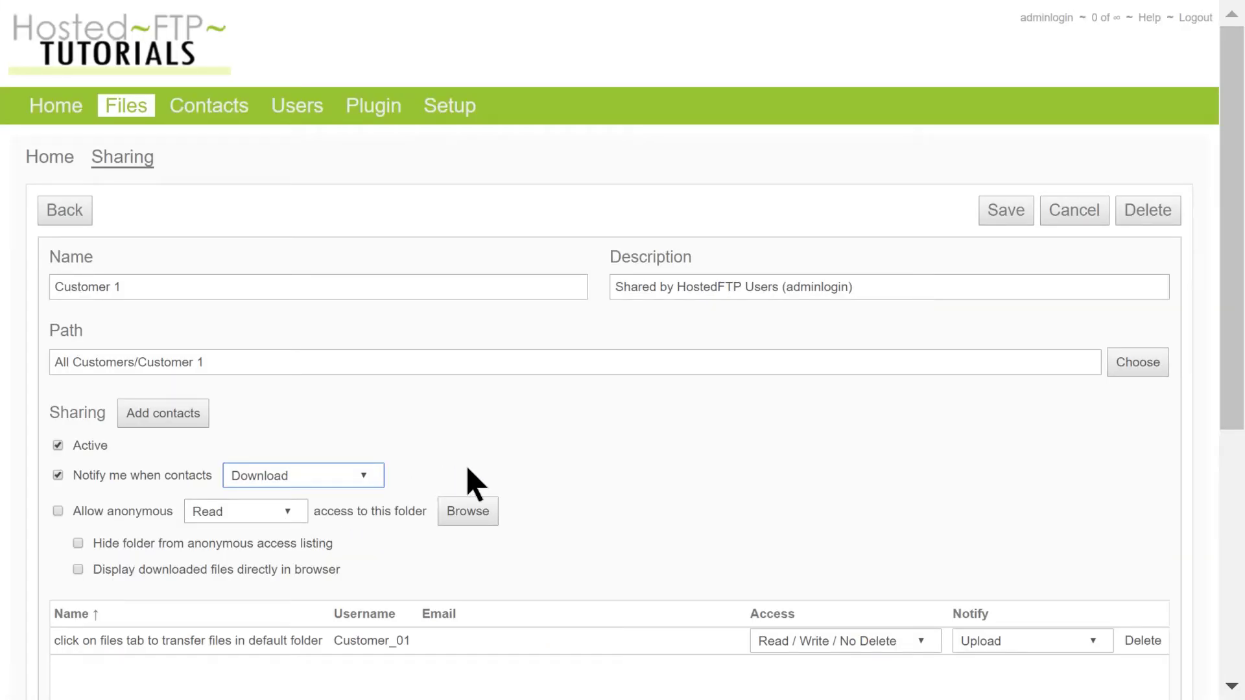
click(1014, 228)
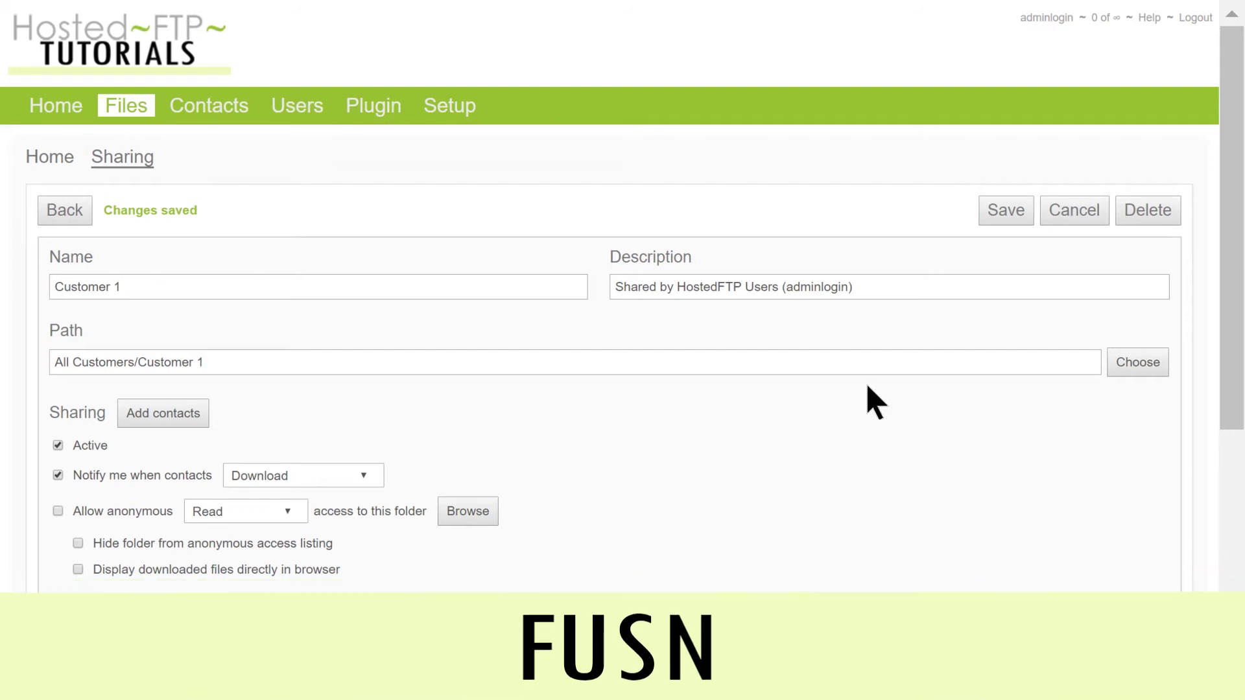
click(129, 111)
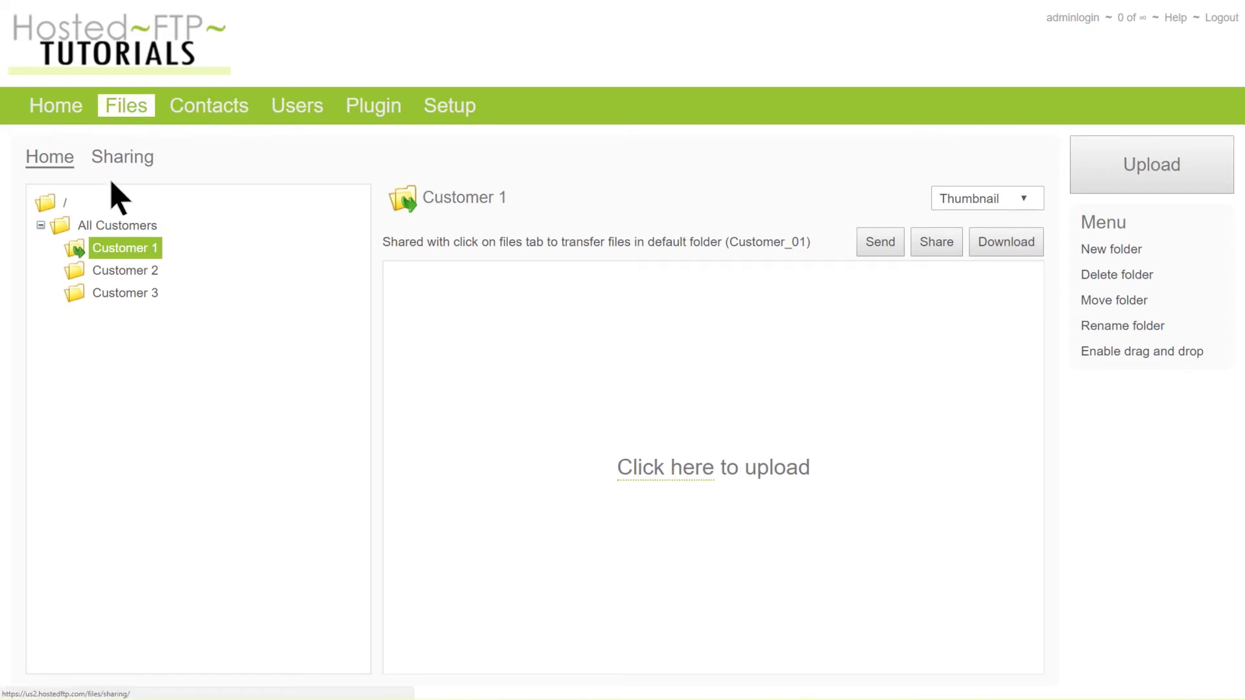
Check Customer 1's sharing status, then open Customer_01 in Users and start logging in as it.
click(76, 251)
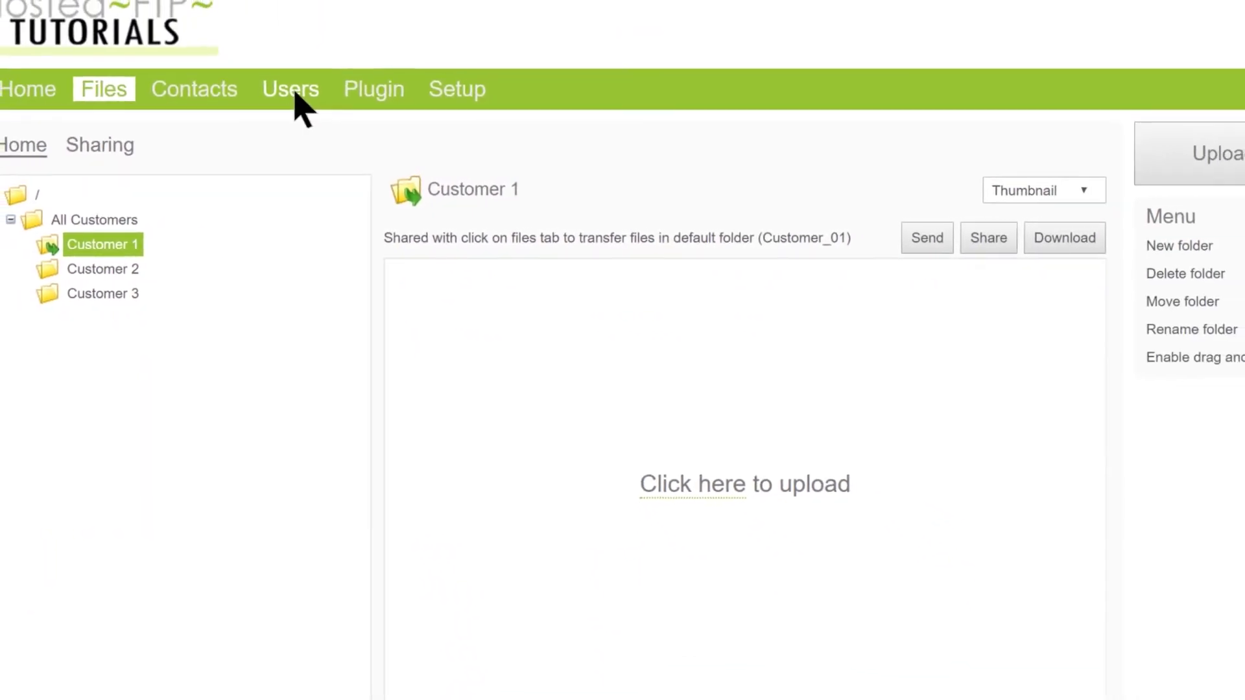
click(299, 108)
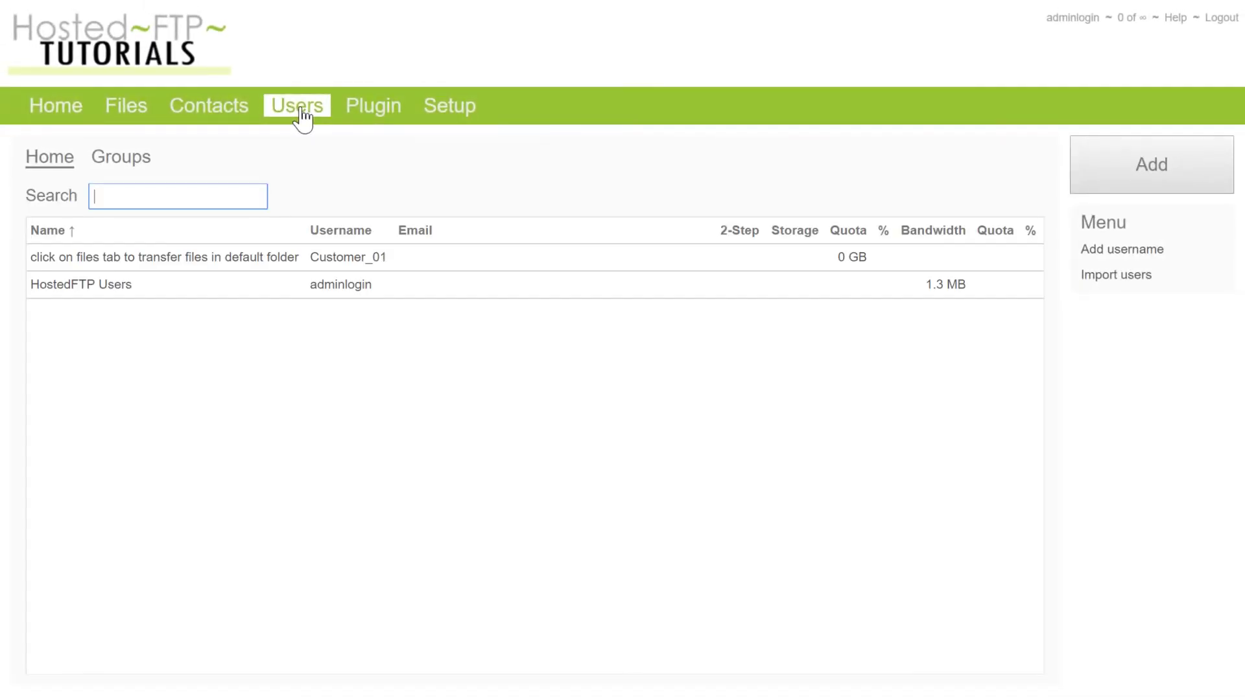
click(293, 257)
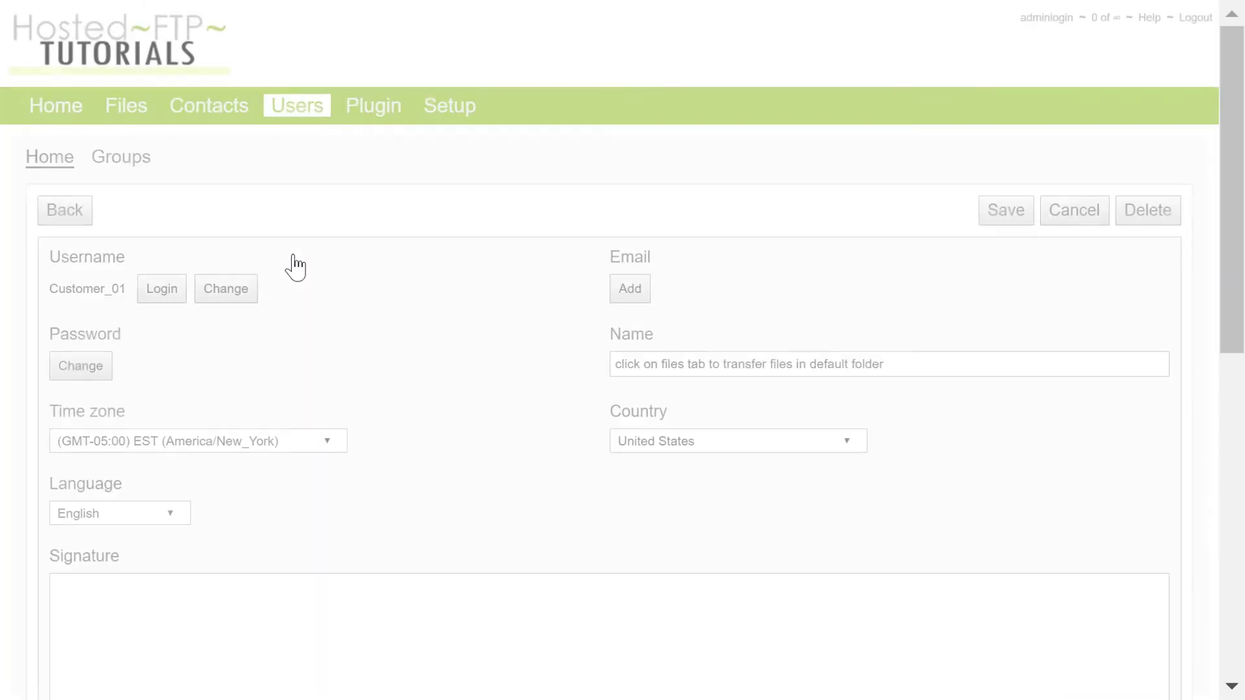
click(172, 291)
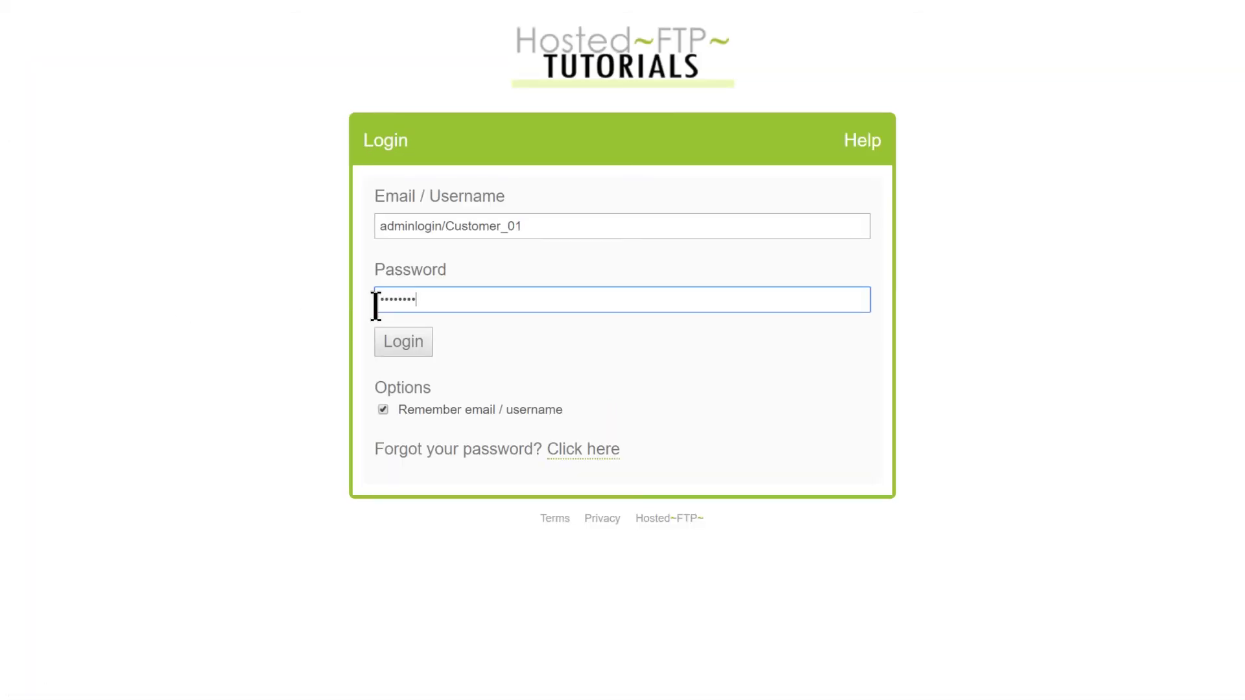
Submit the Customer_01 login to view the shared Customer 1 folder.
key(Return)
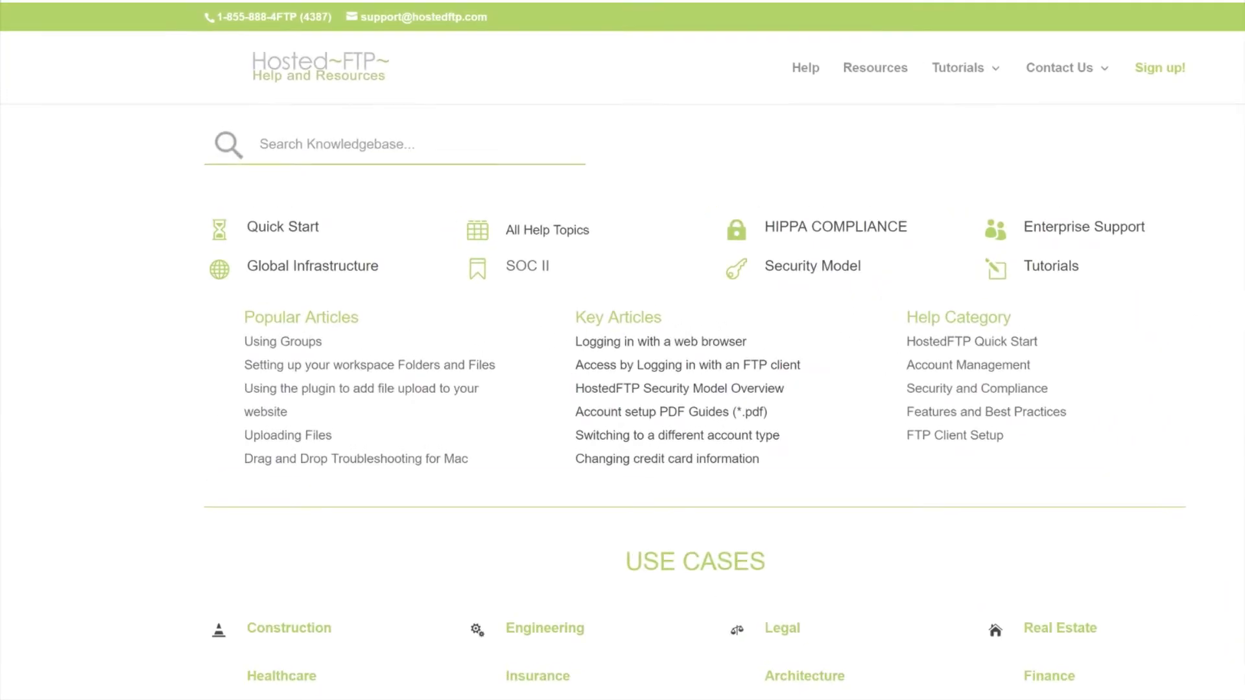
Search the knowledgebase for 'storage' and open the 'How is storage calculated' article.
click(432, 152)
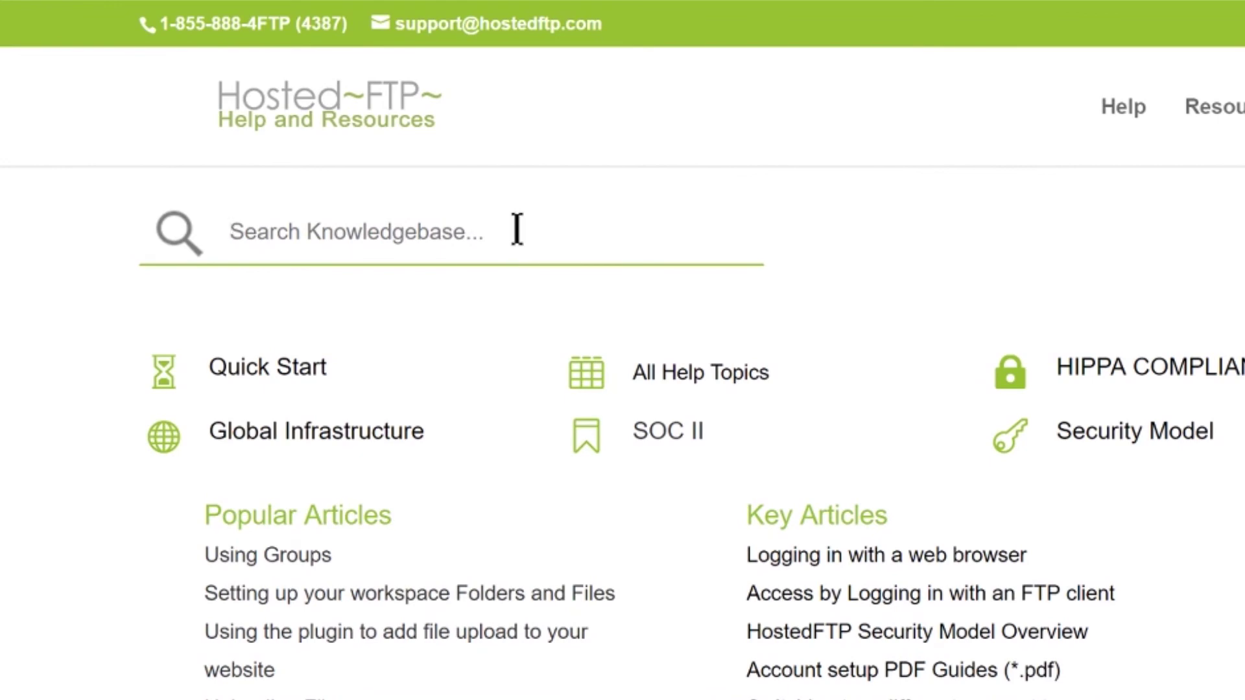
text(storage)
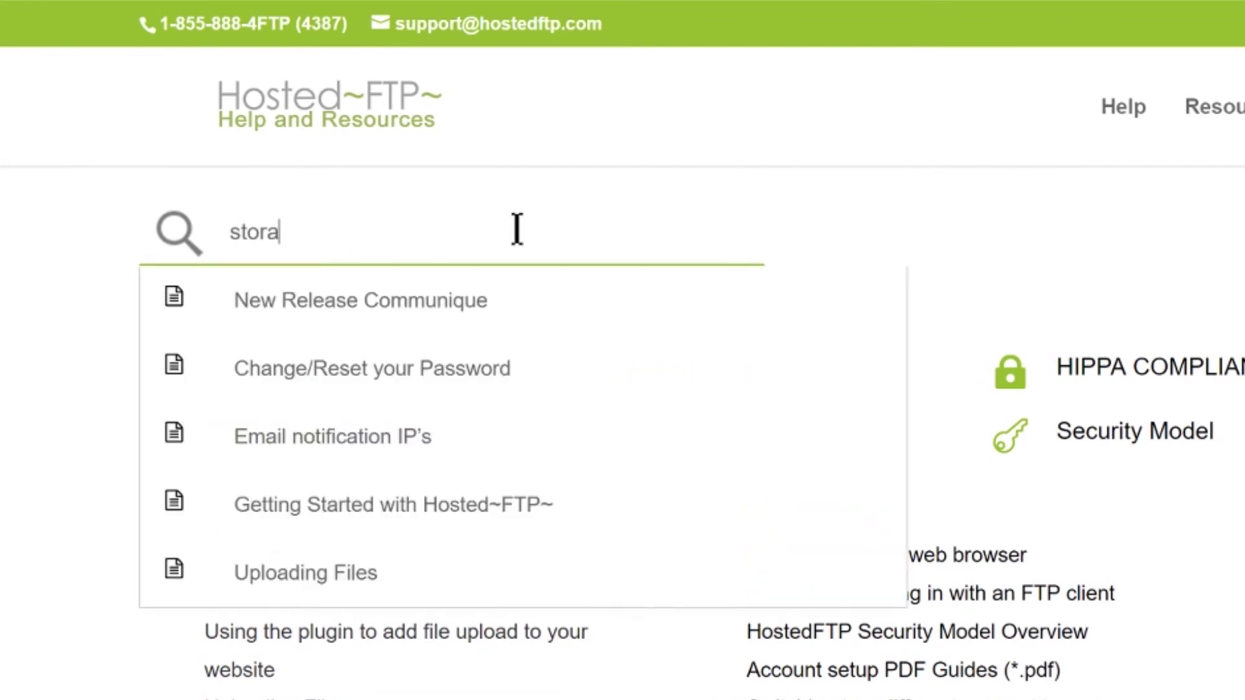
click(493, 315)
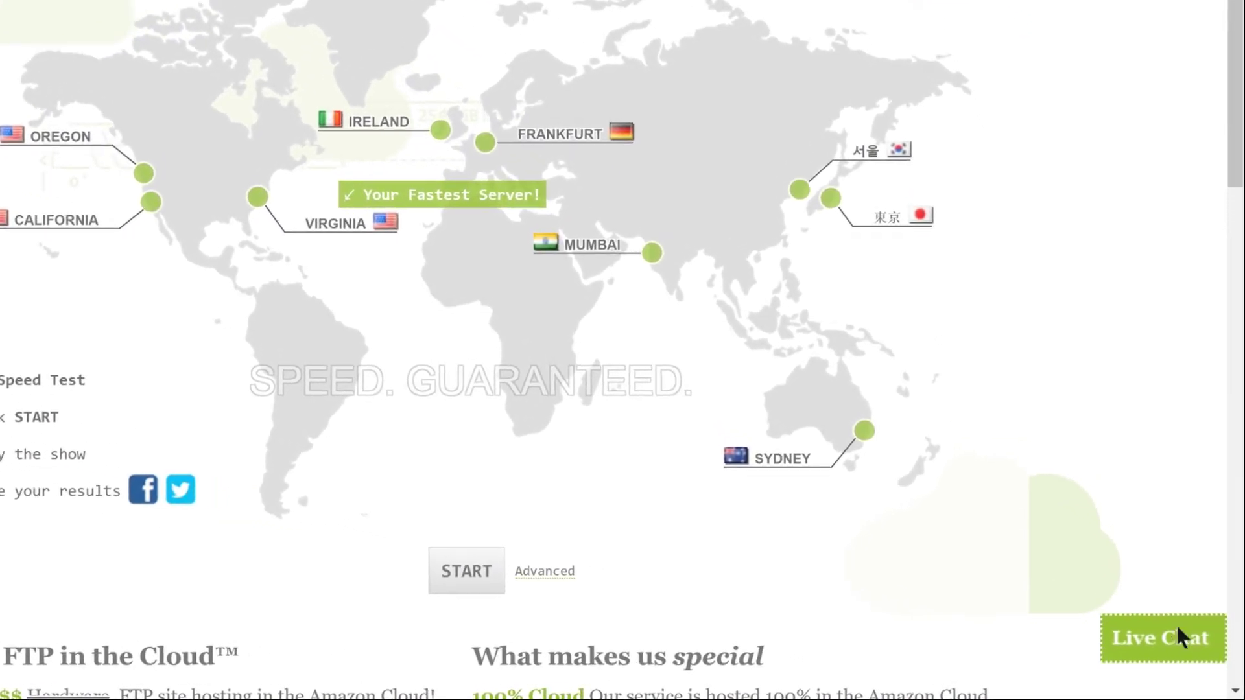
Send support the live chat message 'Can we have a webinar?'.
click(1186, 649)
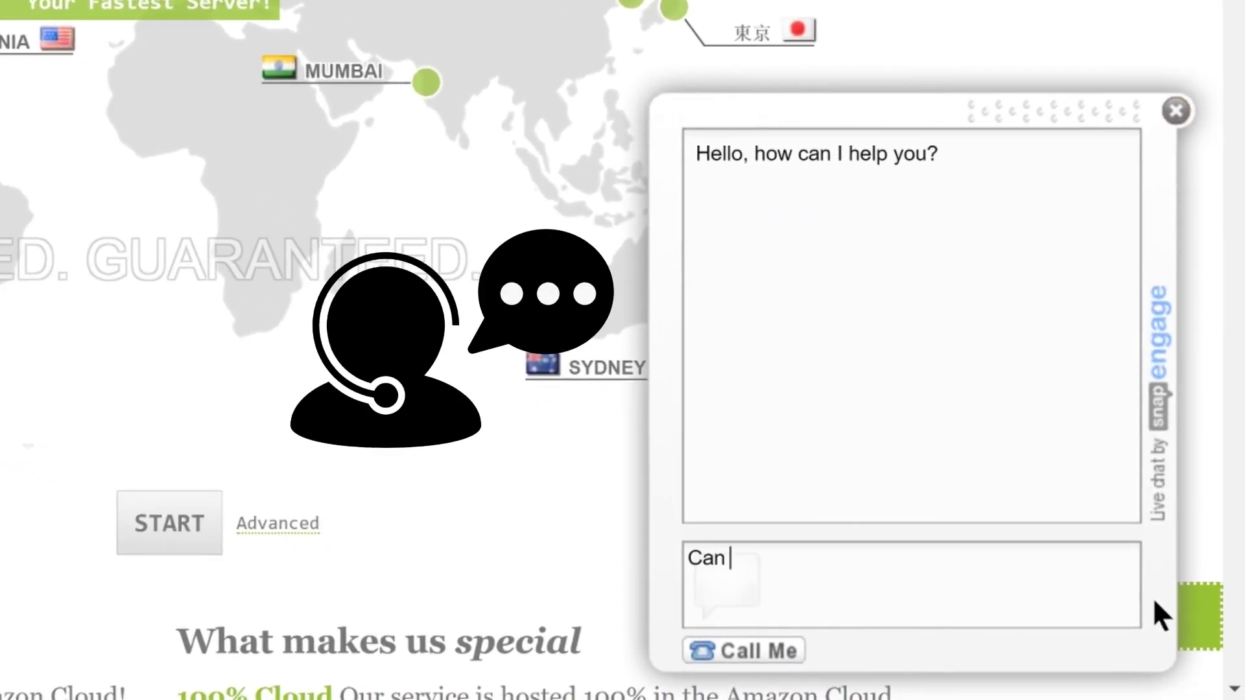
text(Can we have a webinar?)
key(Return)
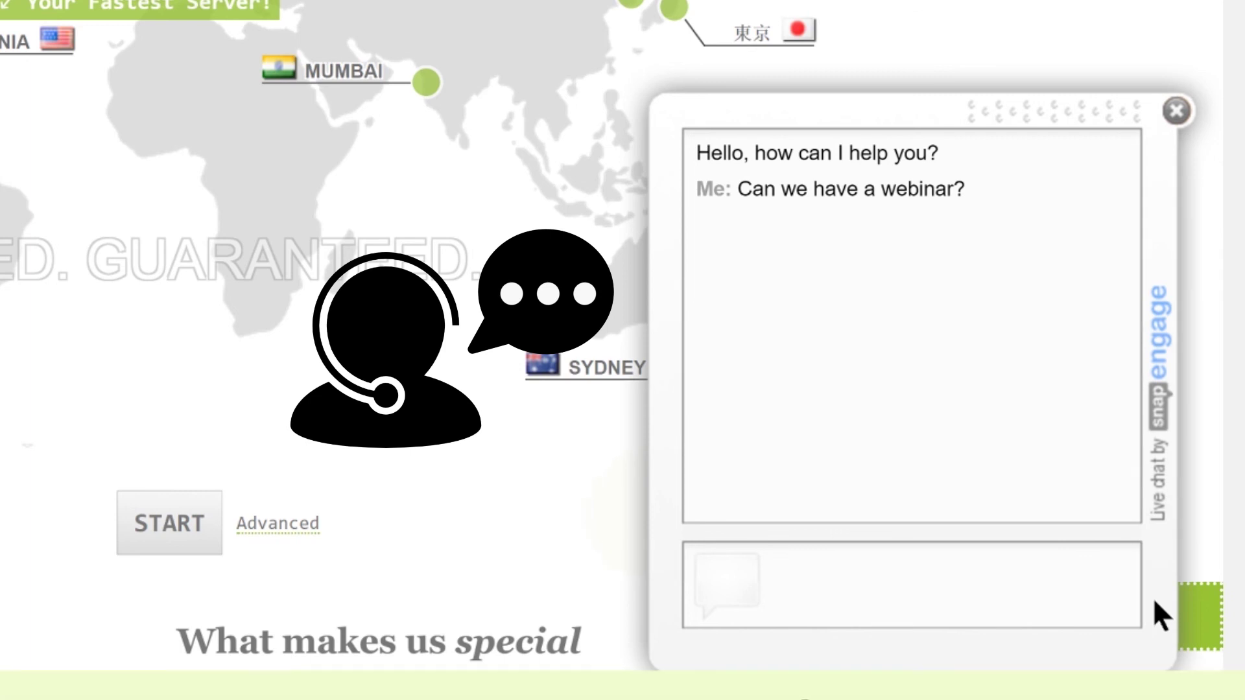